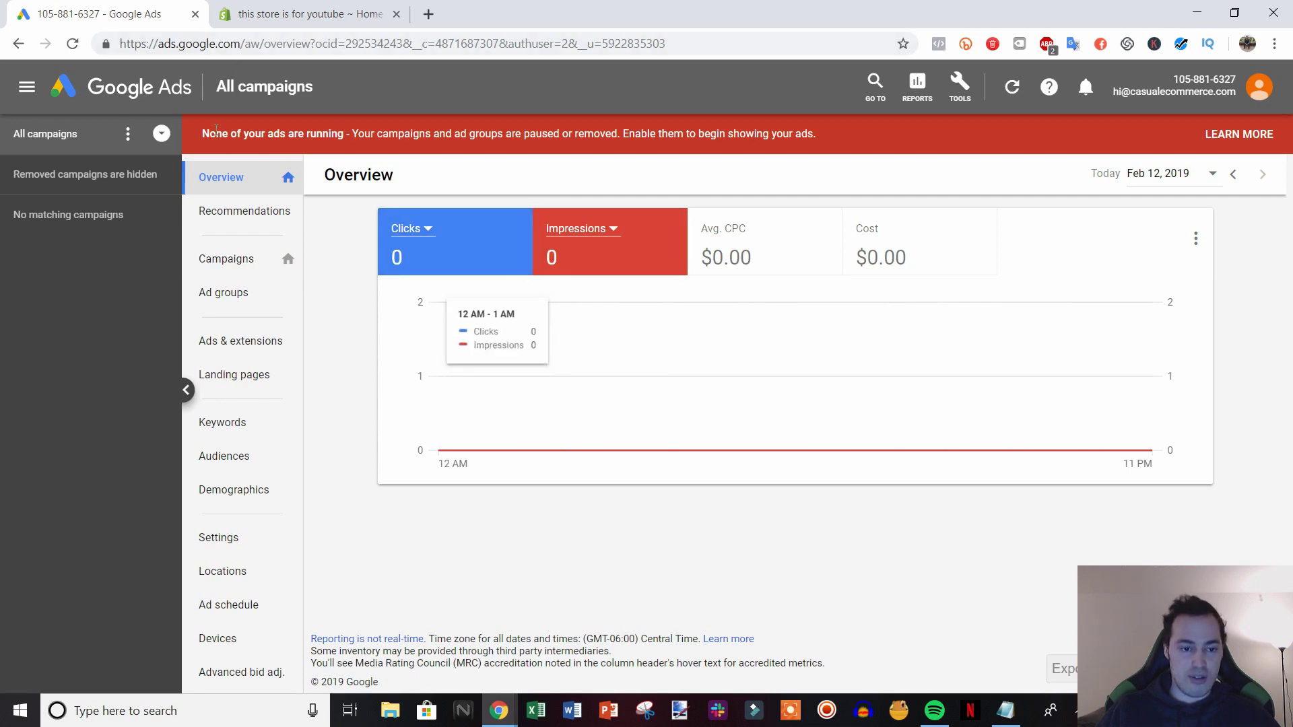
# Start a new Website conversion action from Tools > Measurement > Conversions.
pyautogui.click(265, 13)
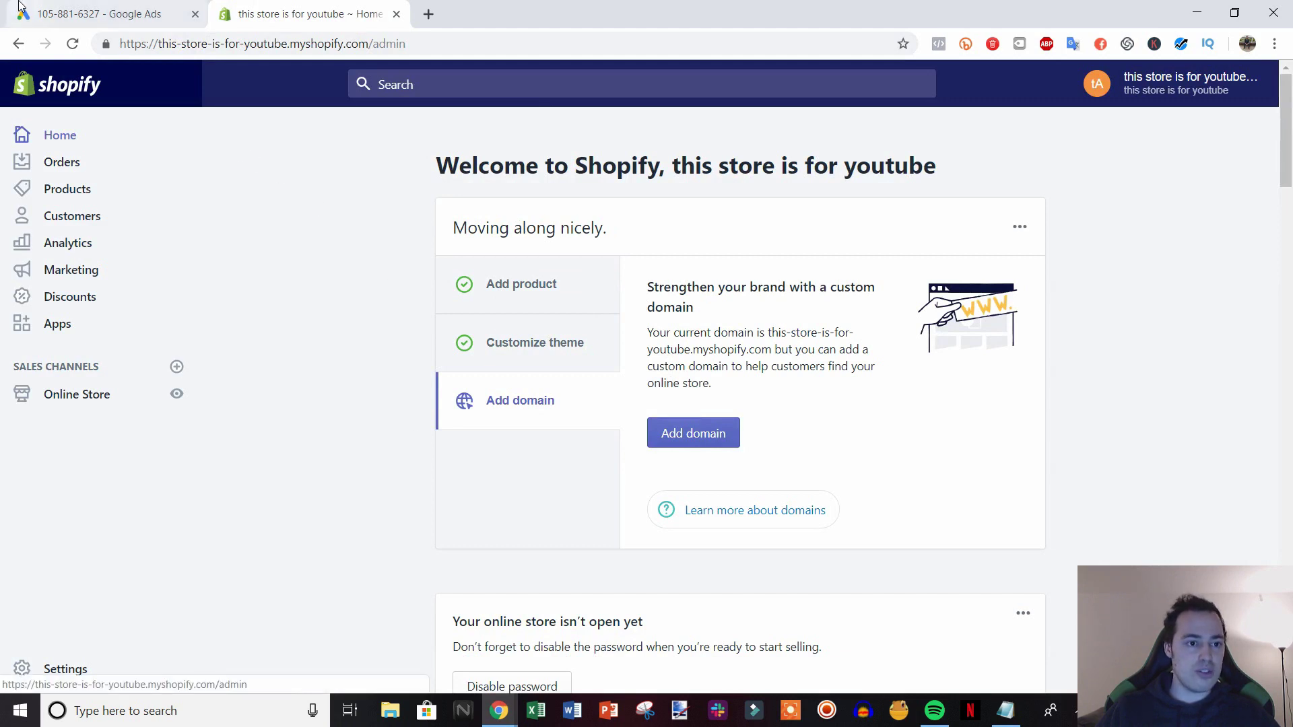
pyautogui.click(101, 14)
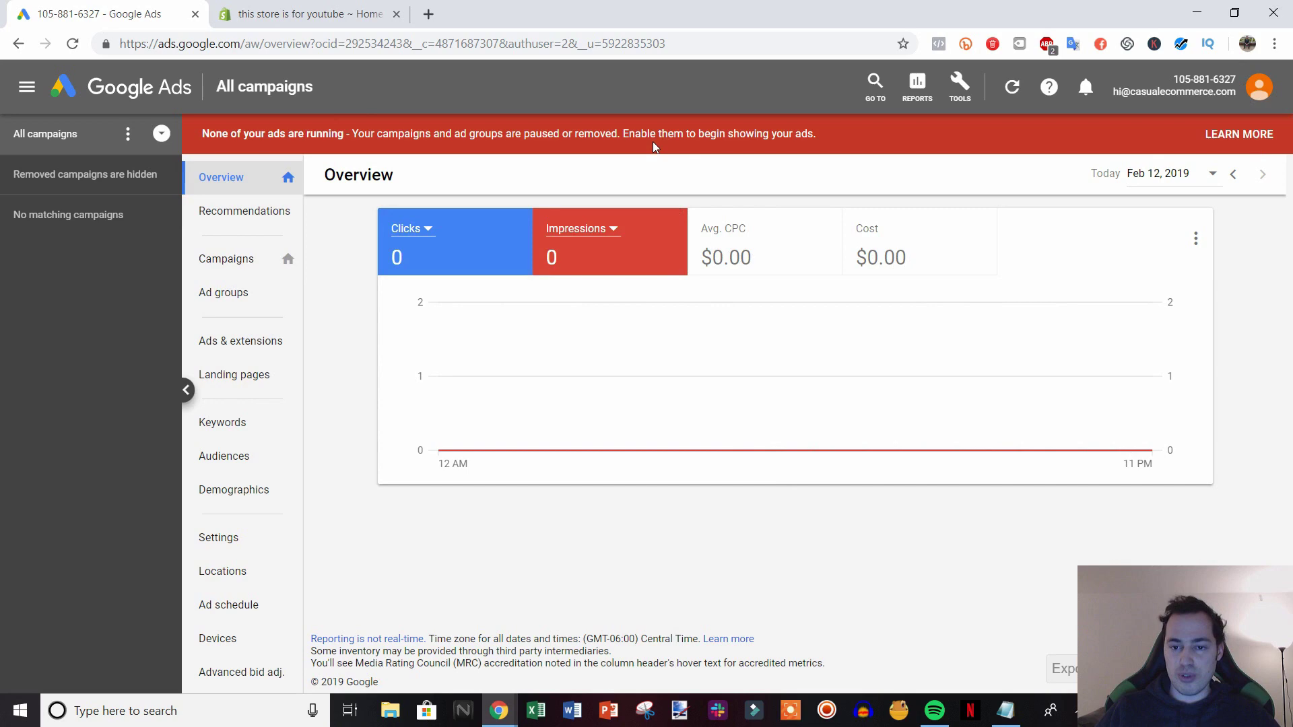
pyautogui.click(952, 84)
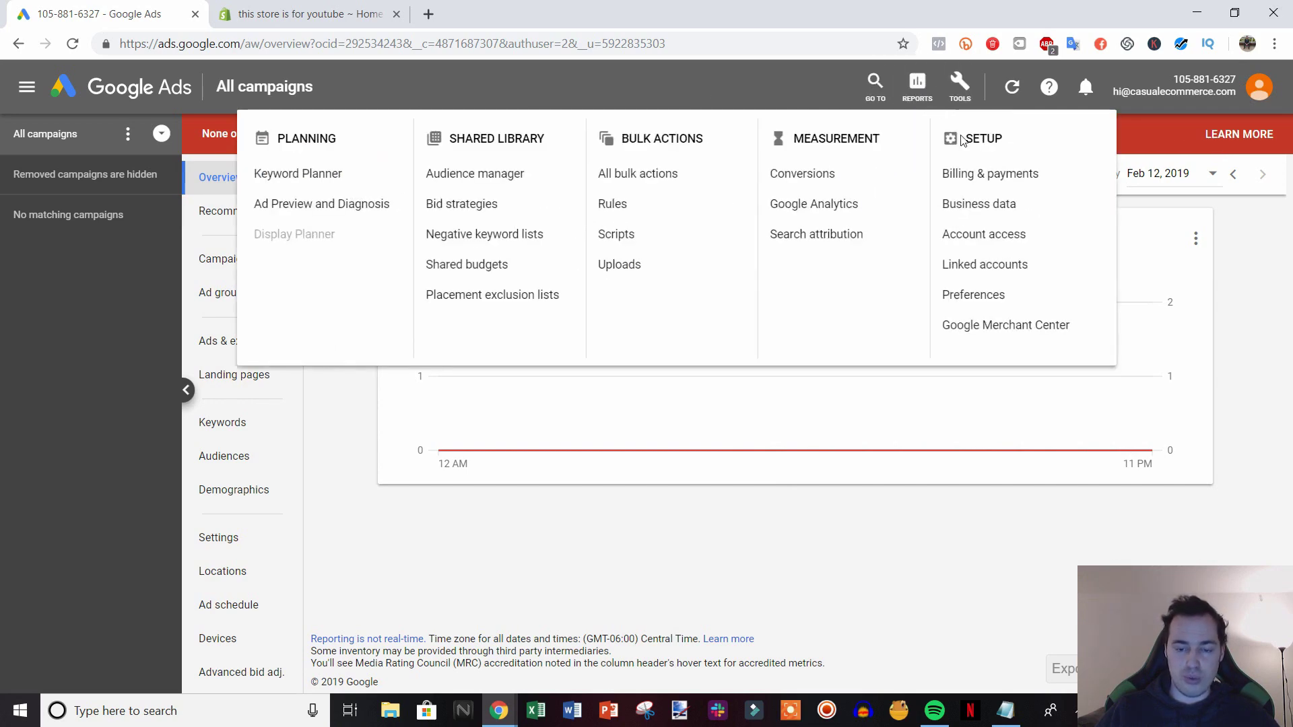
pyautogui.click(800, 176)
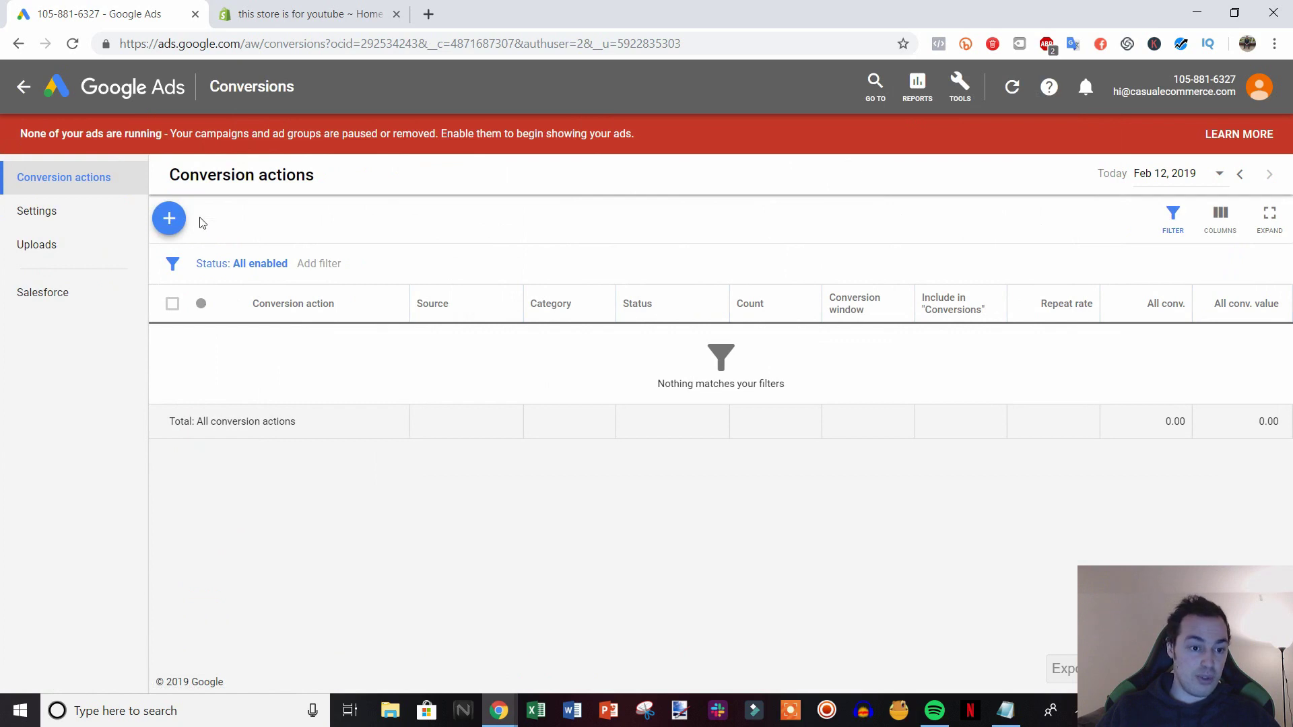
pyautogui.click(173, 219)
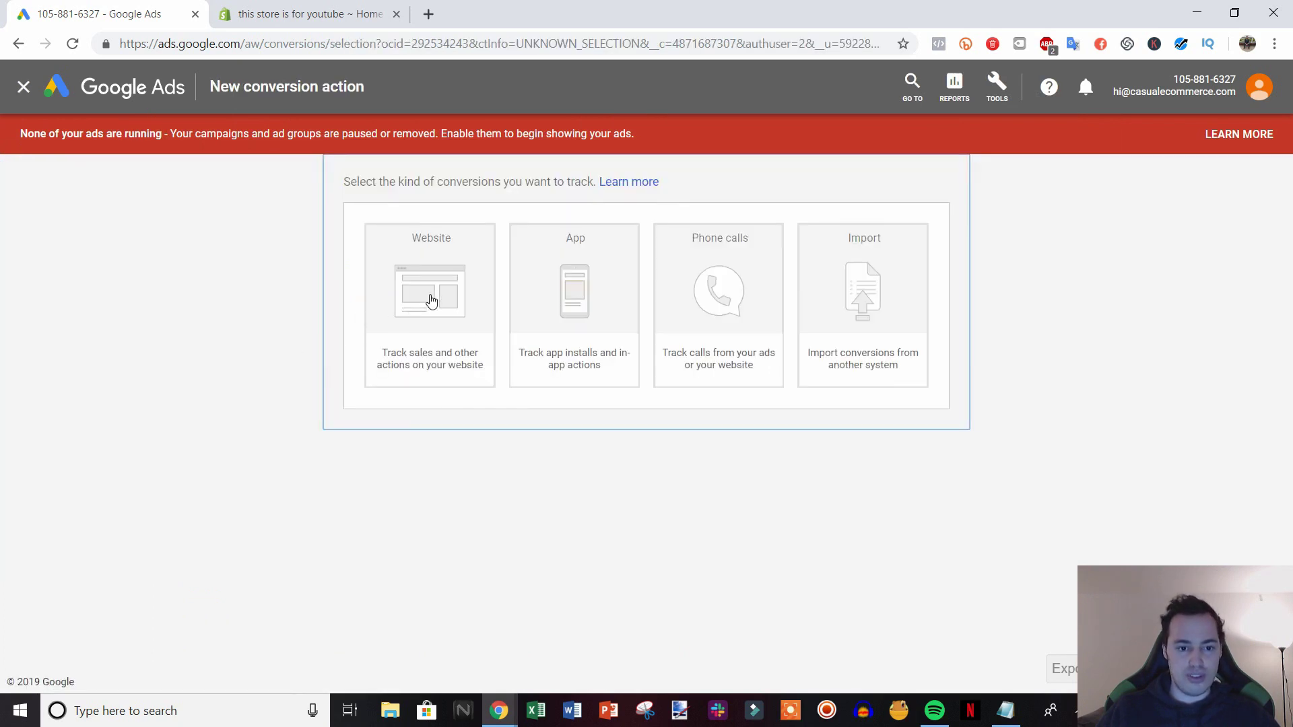
pyautogui.click(431, 295)
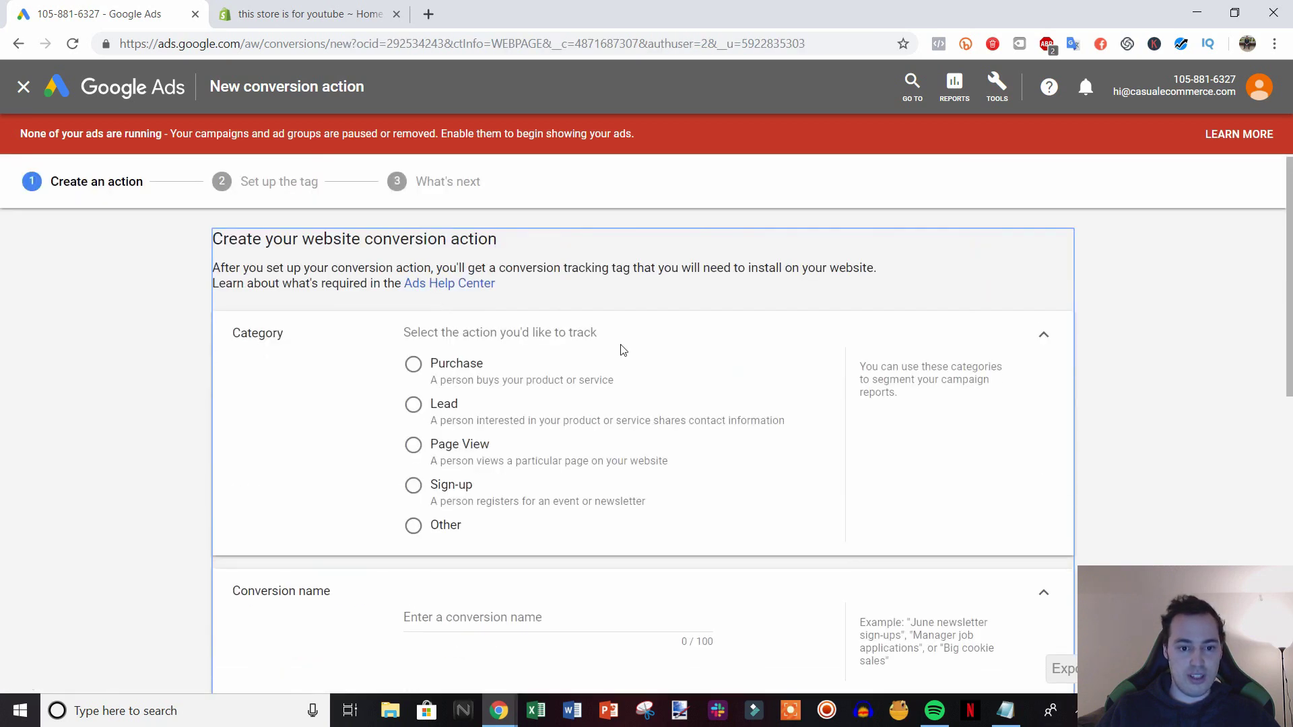
# Set the conversion category to Purchase and name it 'Demo Site - Purchase'.
pyautogui.click(462, 363)
pyautogui.scroll(-3, 660, 435)
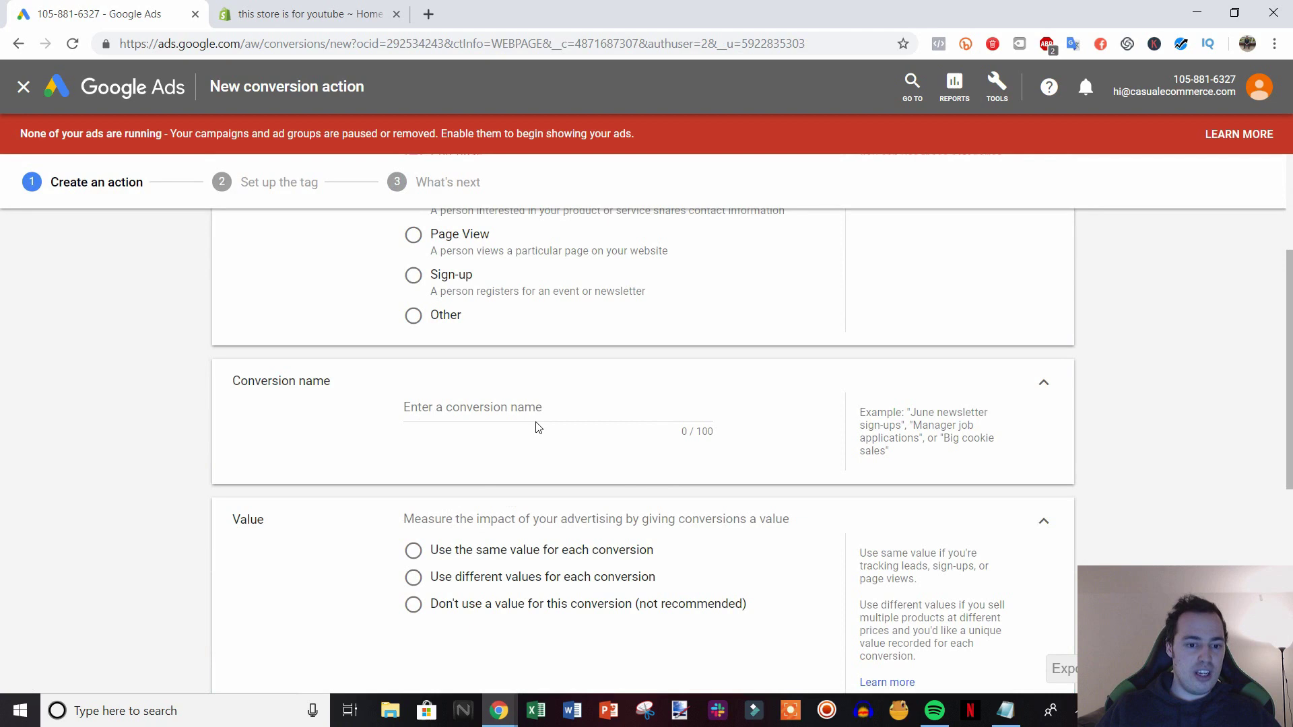
pyautogui.click(538, 416)
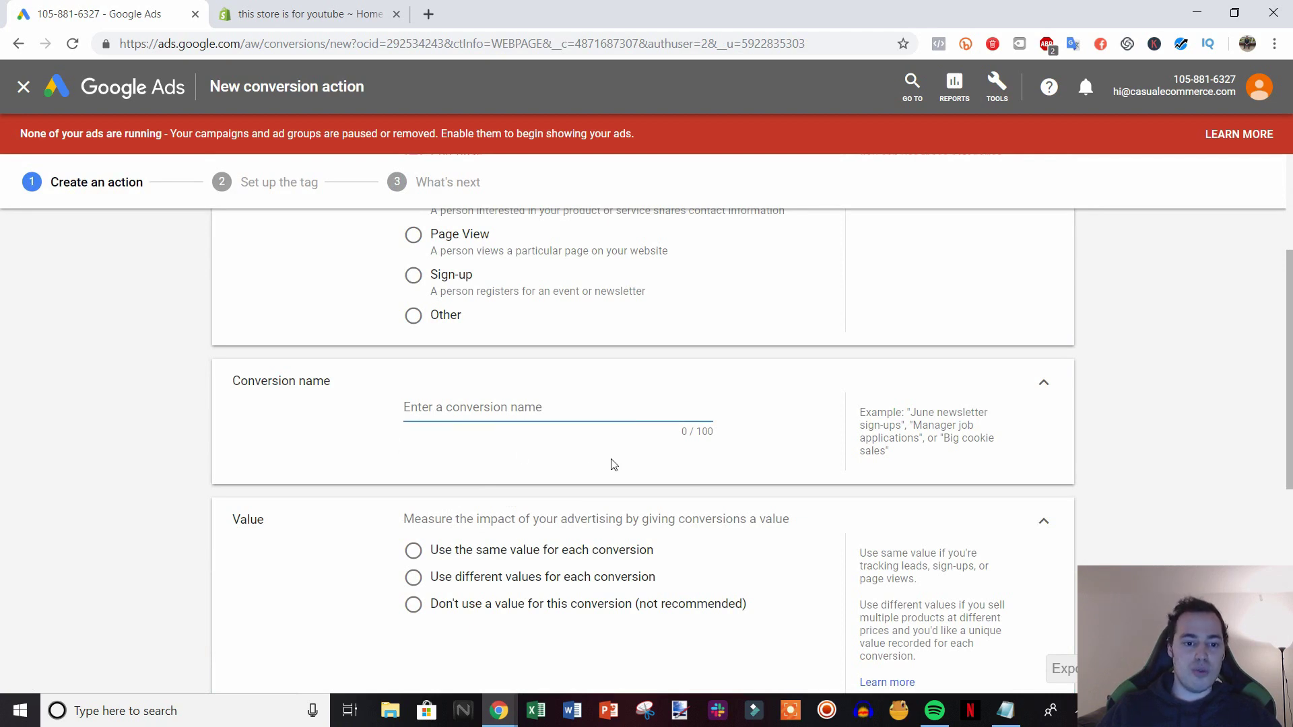
pyautogui.write('Demo Site')
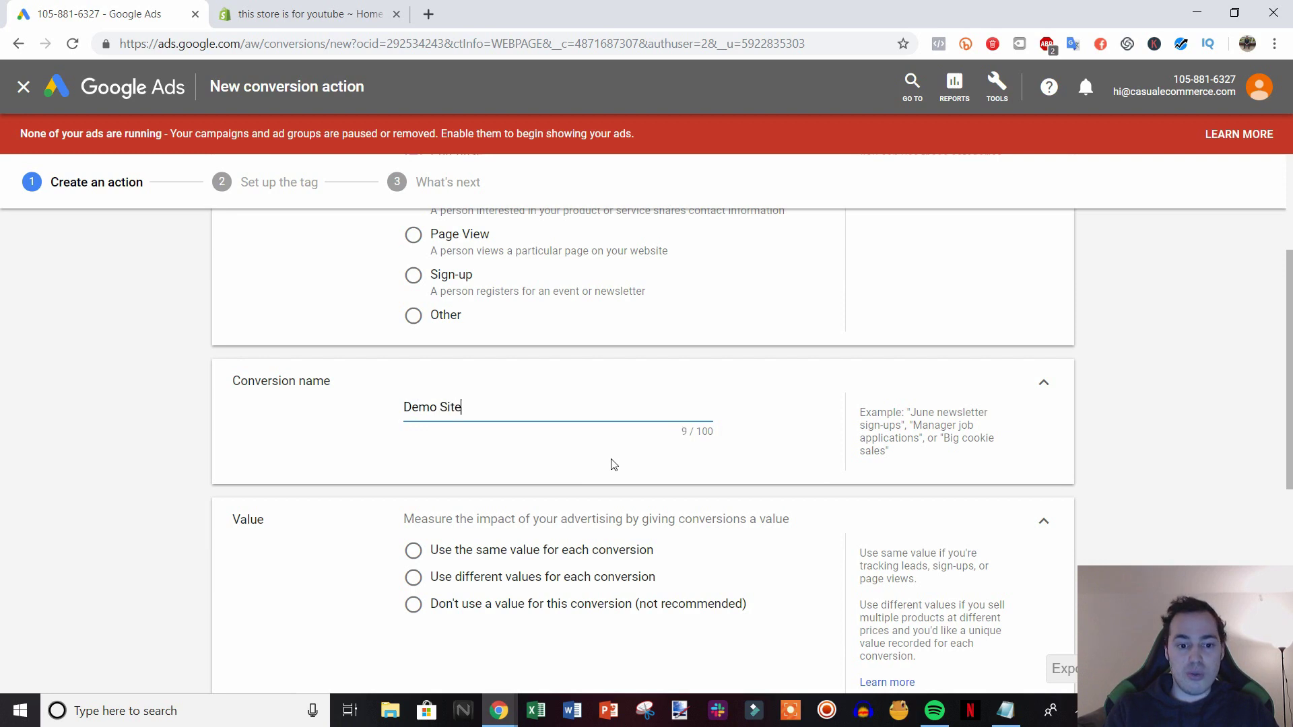
pyautogui.write(' - P')
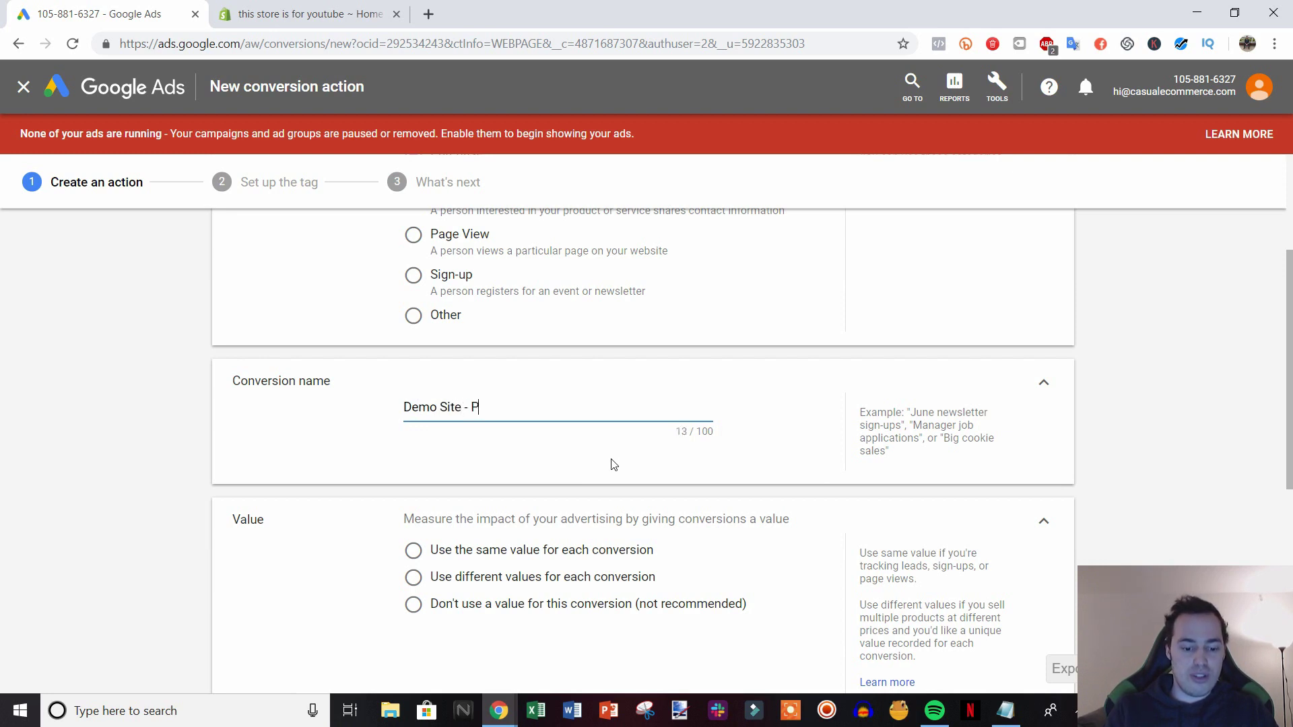
pyautogui.write('urchase')
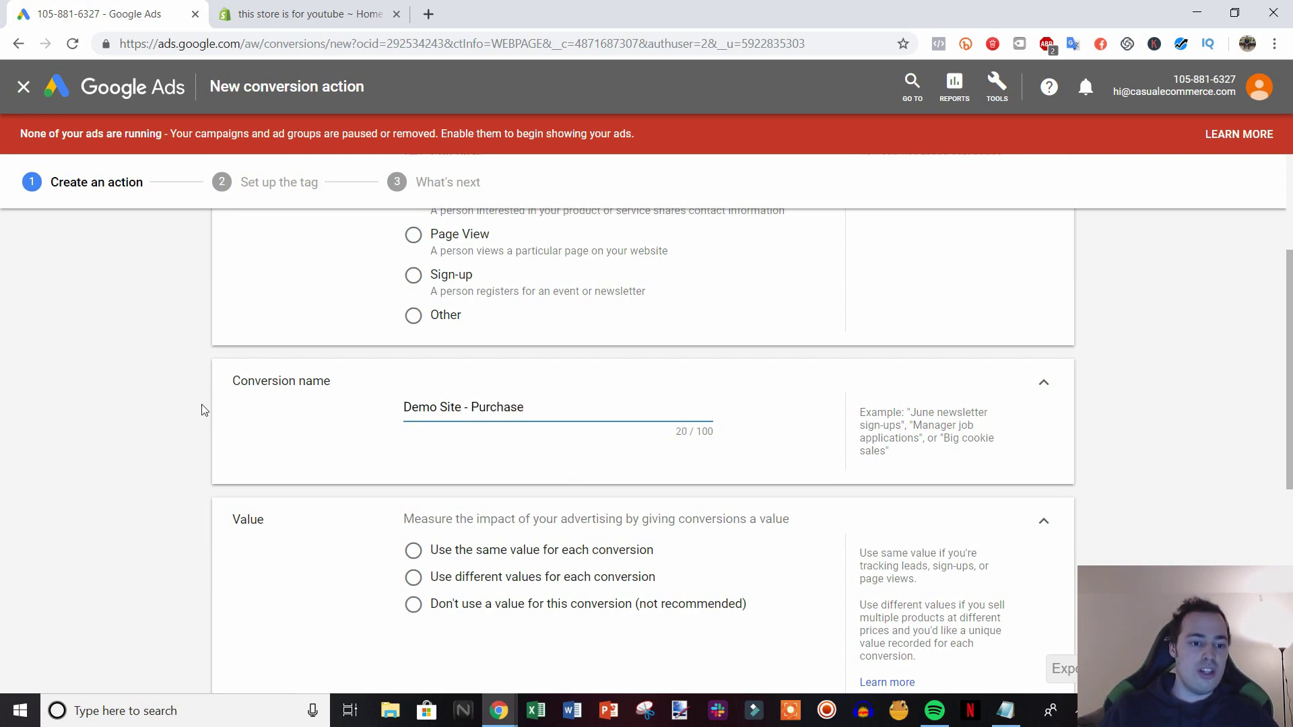
pyautogui.click(233, 398)
pyautogui.scroll(-2, 350, 401)
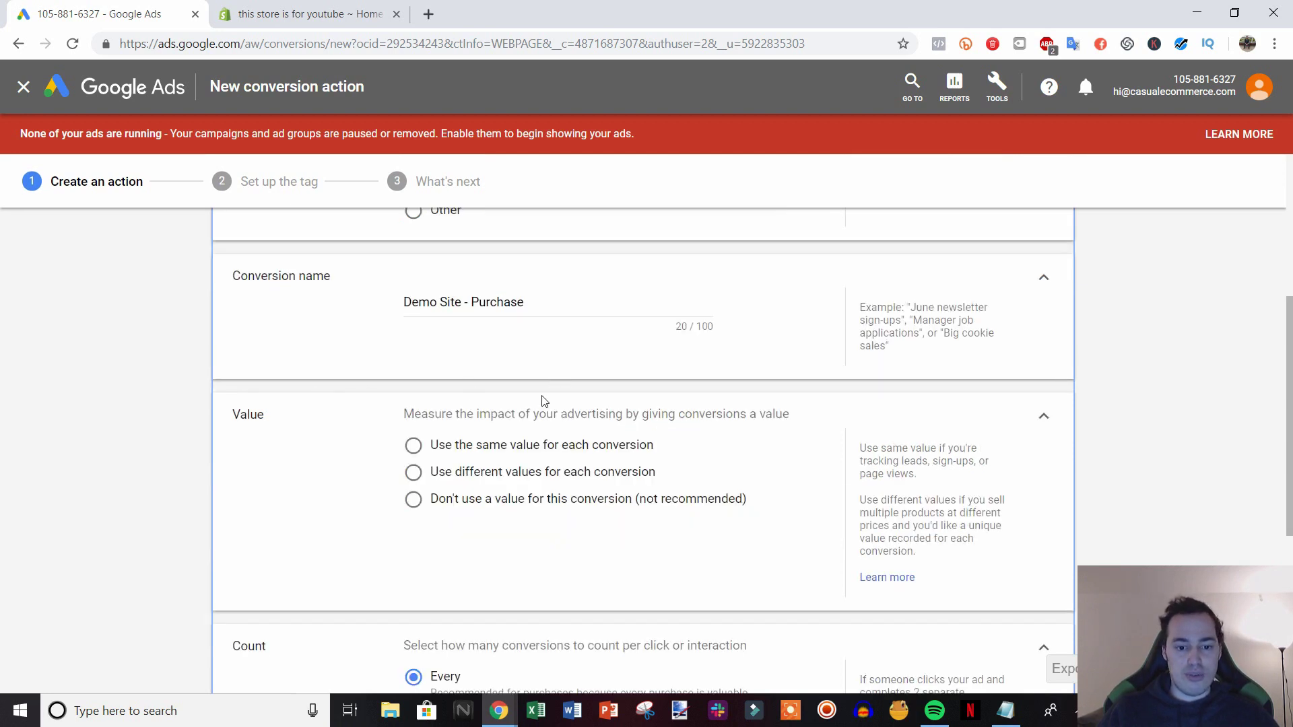
pyautogui.scroll(-2, 363, 374)
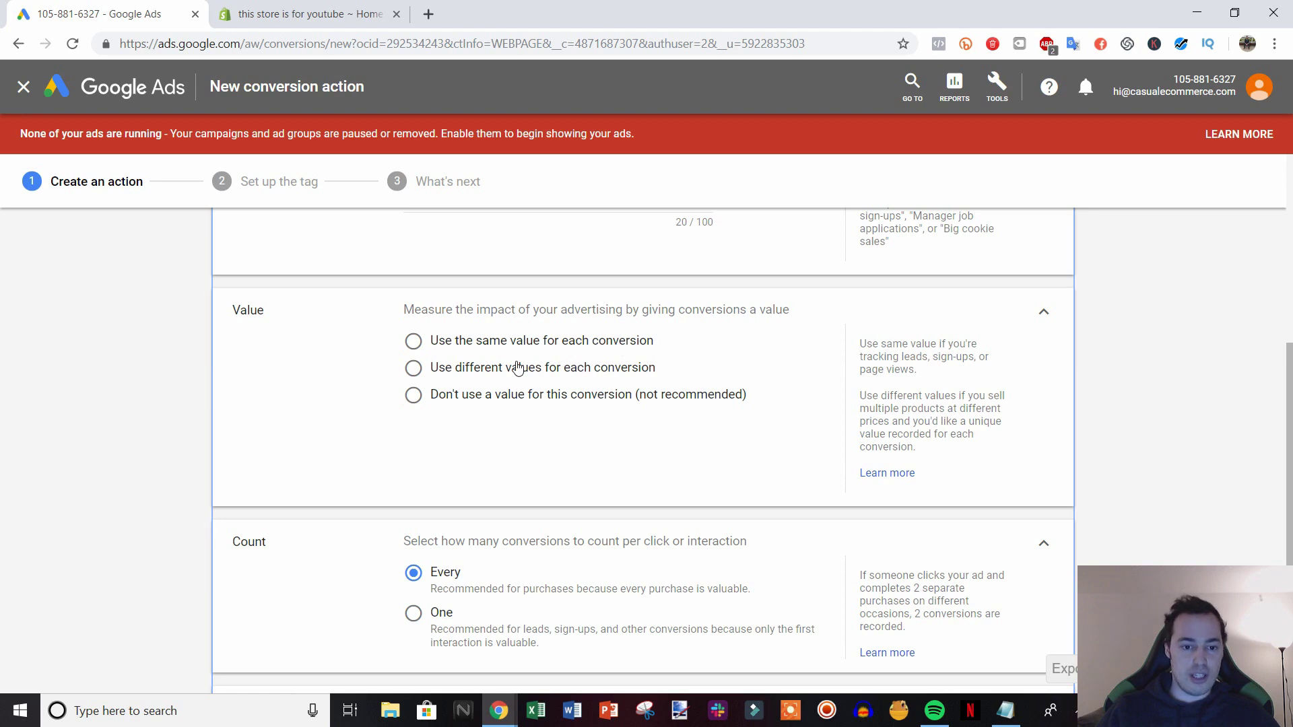
# Choose 'Use different values for each conversion' with a US$1 default, then create the action.
pyautogui.click(432, 368)
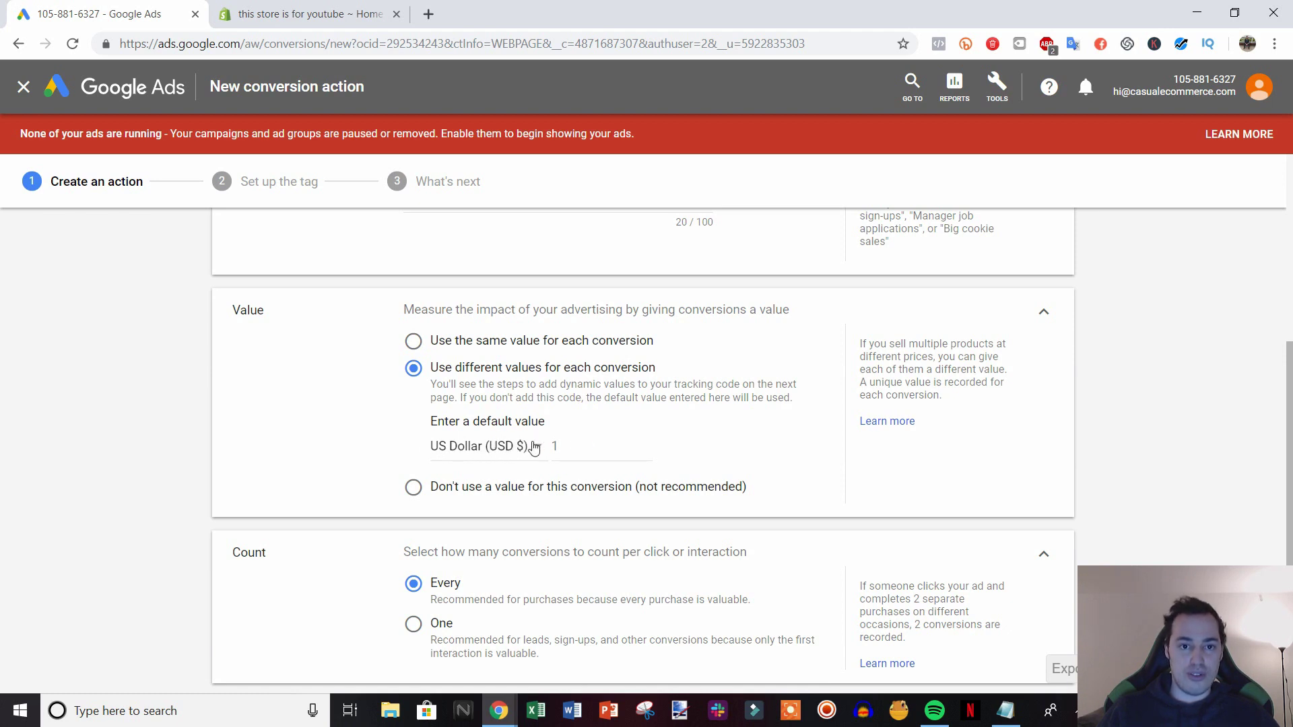
pyautogui.scroll(-1, 364, 441)
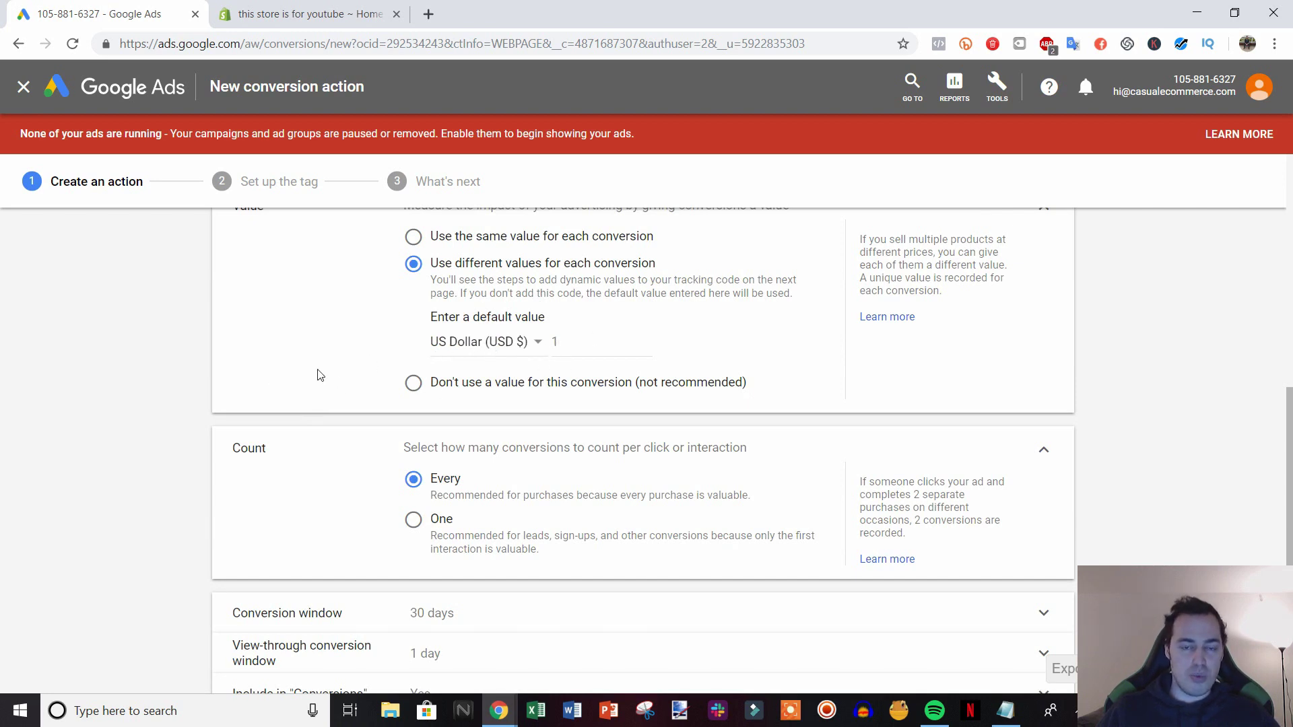
pyautogui.scroll(-1, 226, 408)
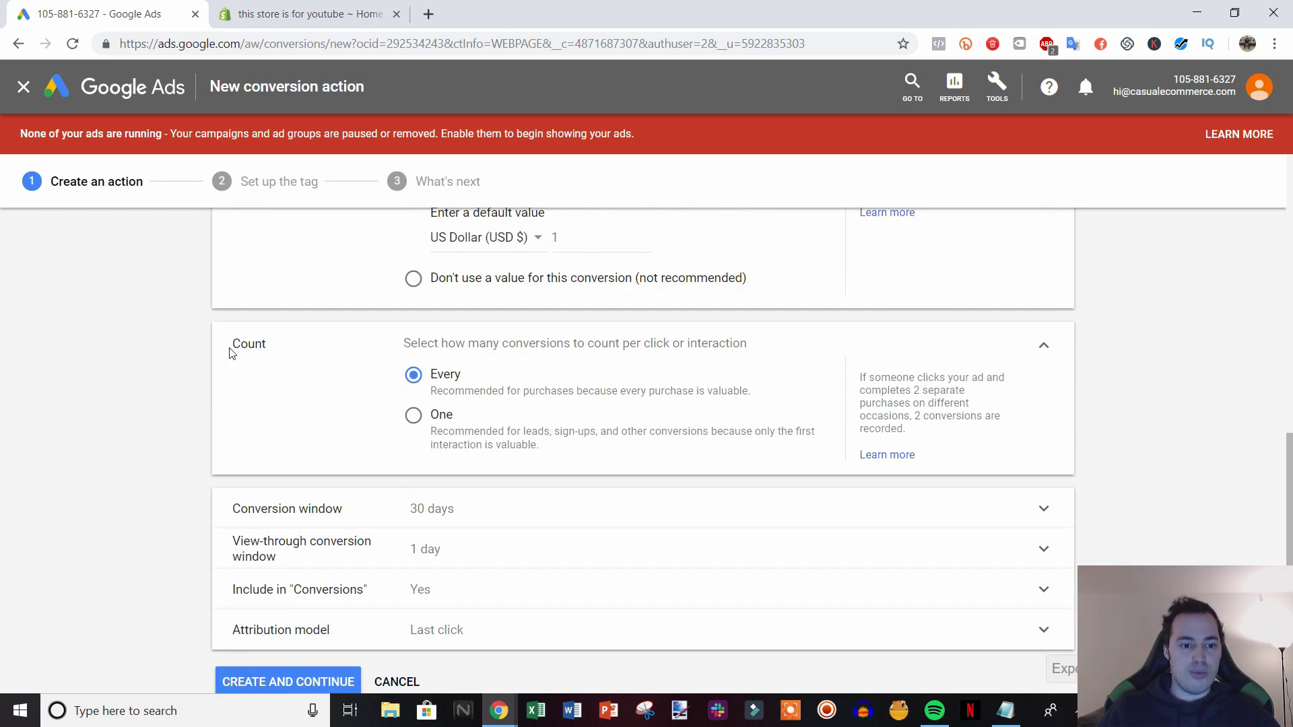
pyautogui.scroll(-1, 604, 407)
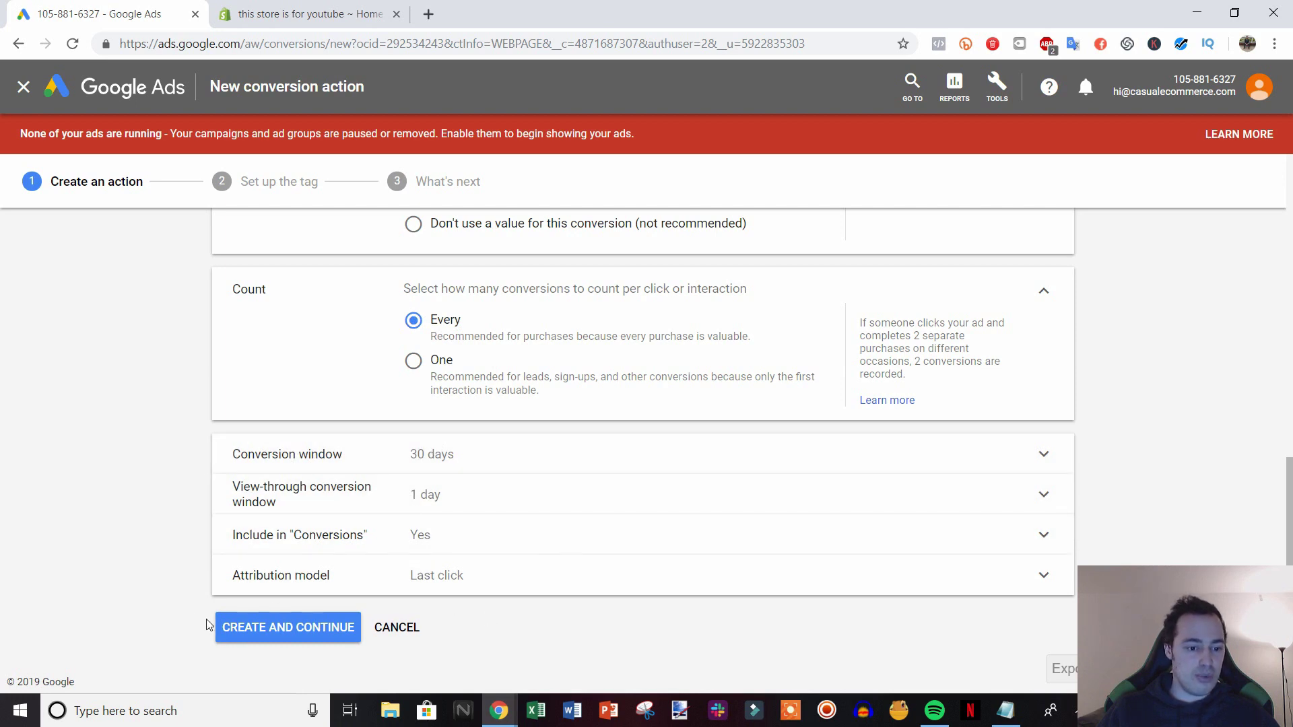
pyautogui.click(287, 628)
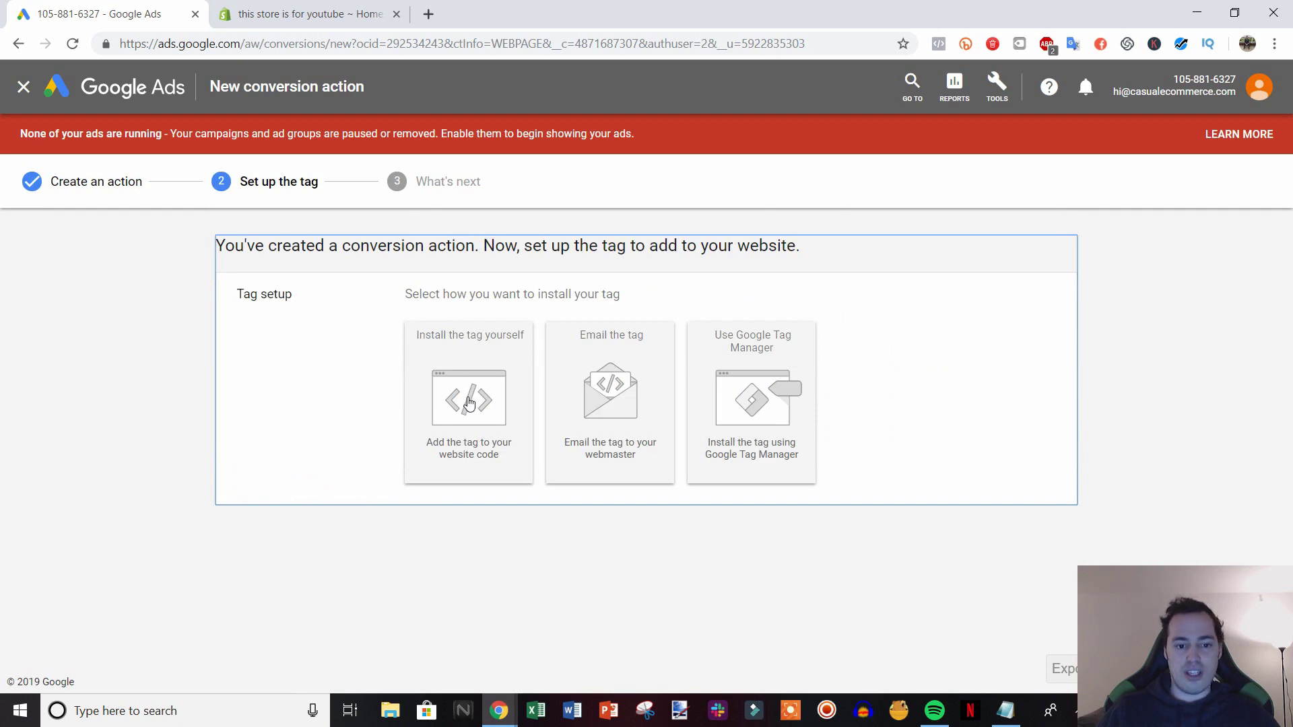
# Choose 'Install the tag yourself' and select the global site tag code for copying.
pyautogui.click(453, 421)
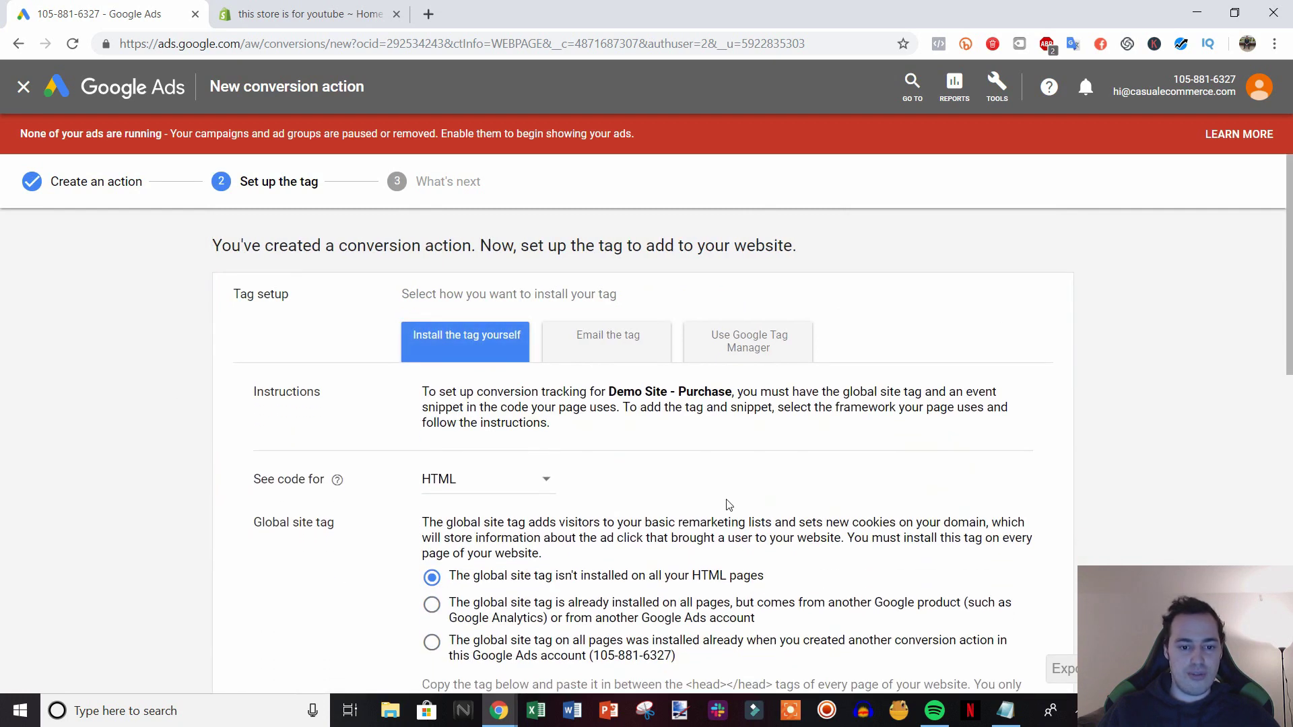
pyautogui.scroll(-2, 729, 504)
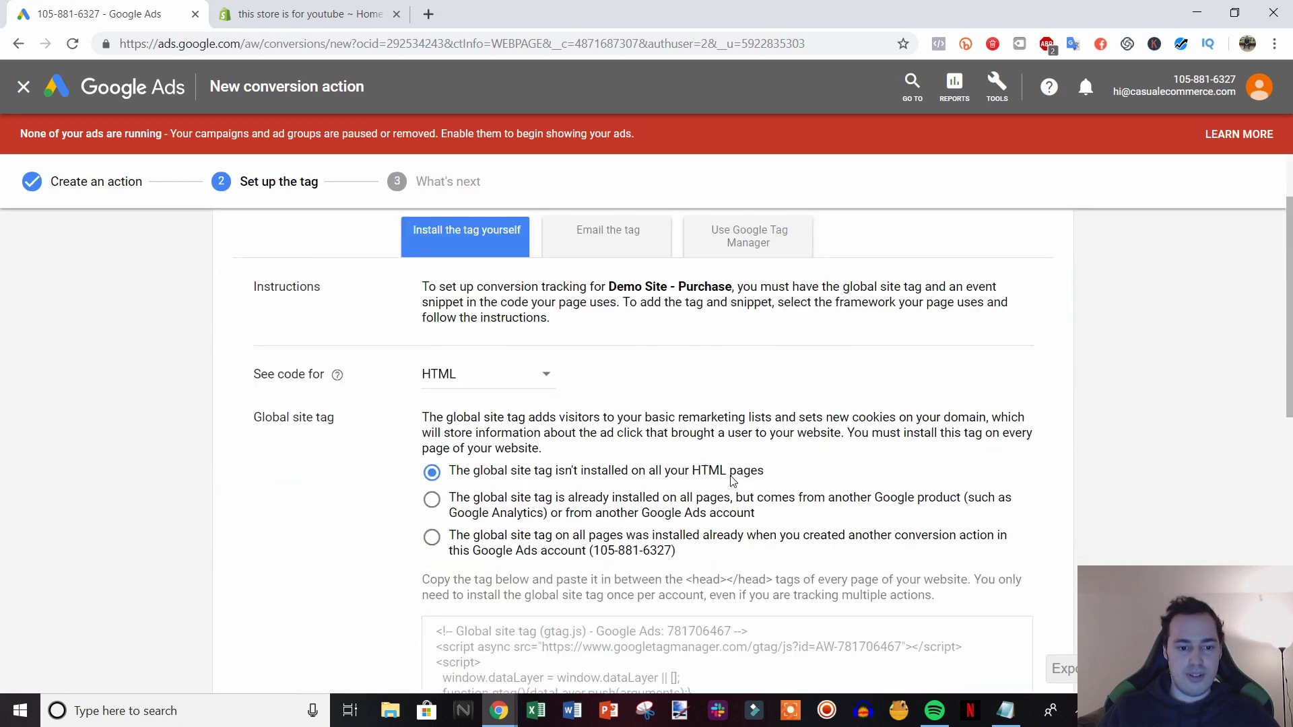
pyautogui.click(543, 376)
pyautogui.scroll(-2, 743, 448)
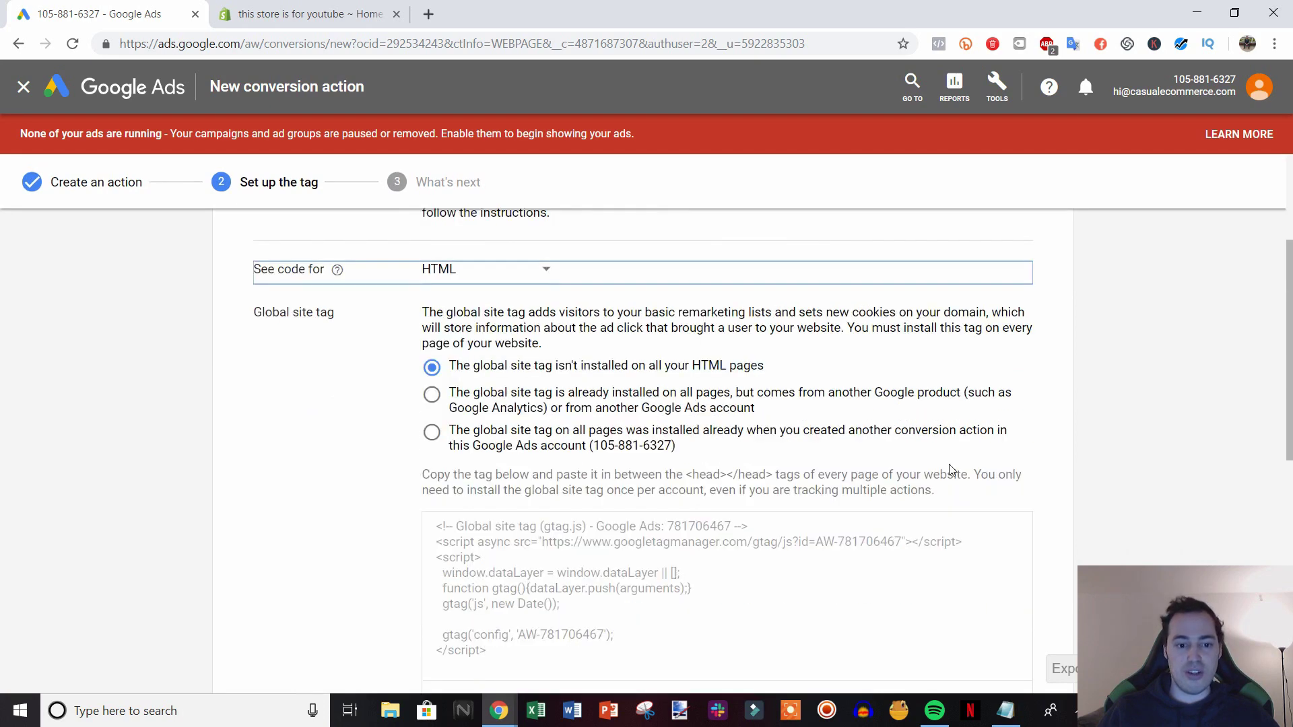
pyautogui.scroll(-2, 827, 416)
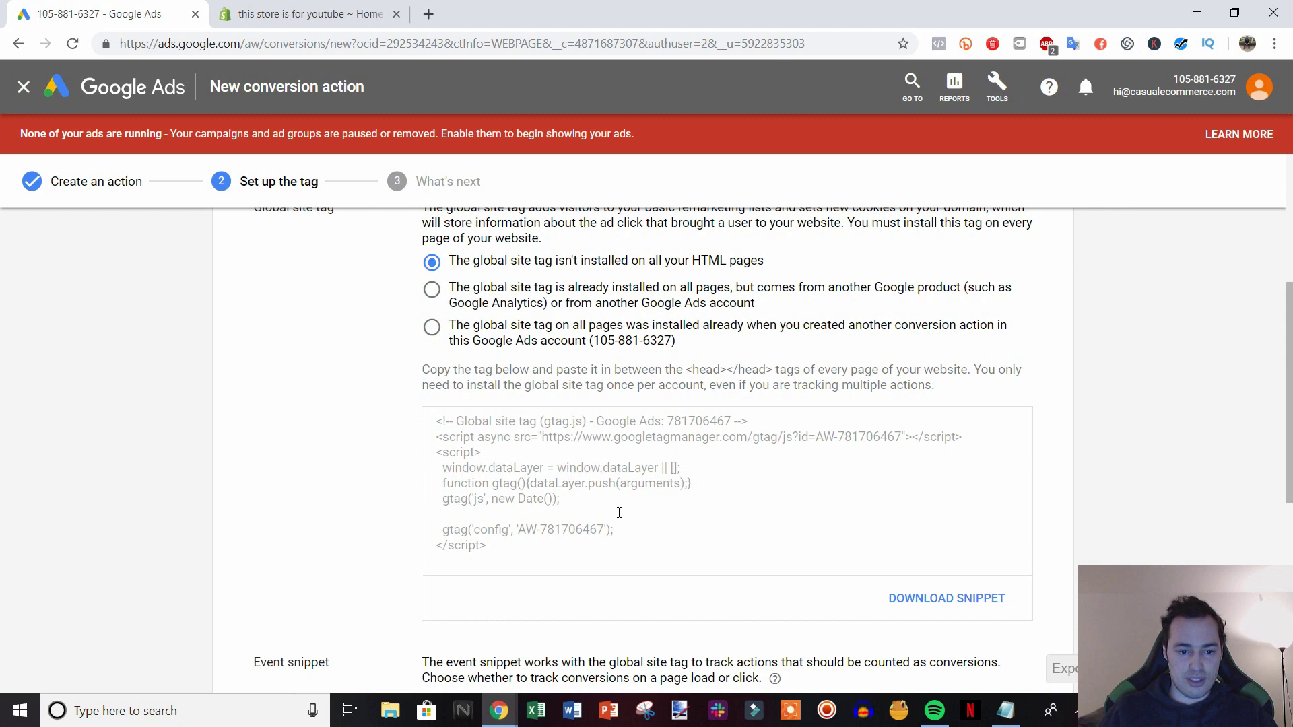
pyautogui.click(468, 430)
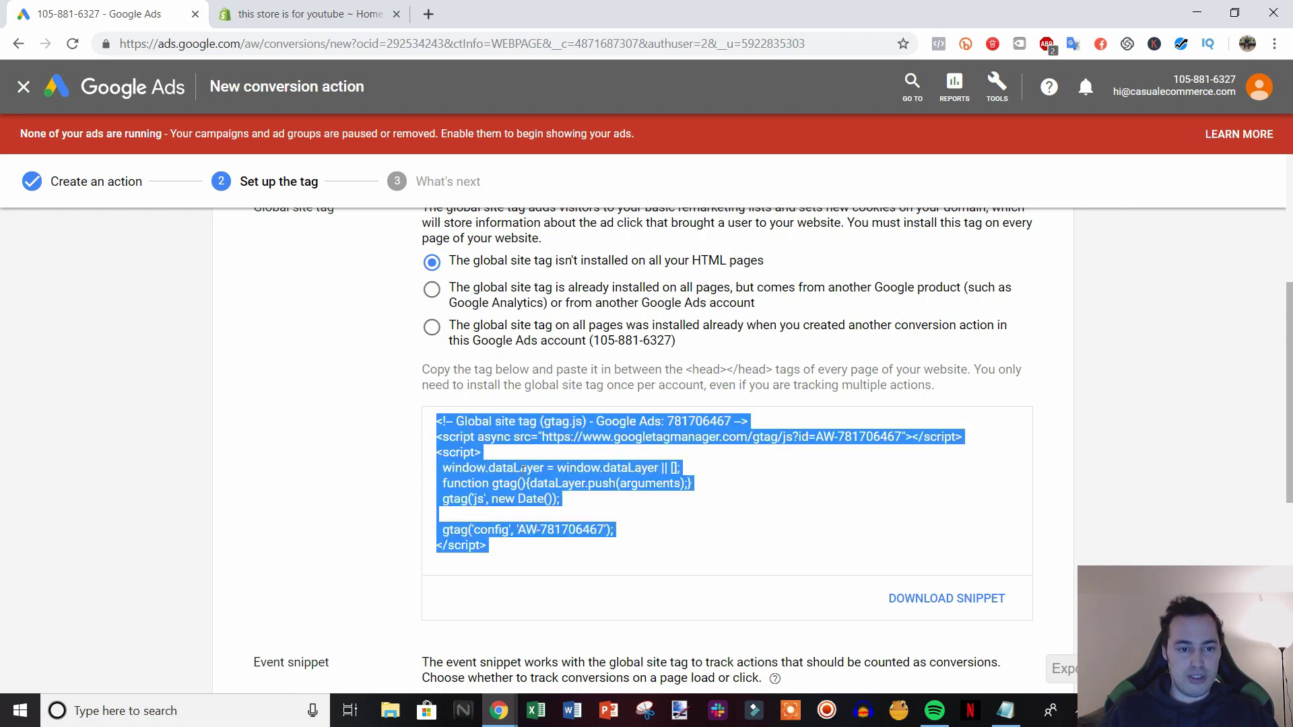
# Paste the global site tag into Additional scripts under Shopify's Settings > Checkout.
pyautogui.click(290, 15)
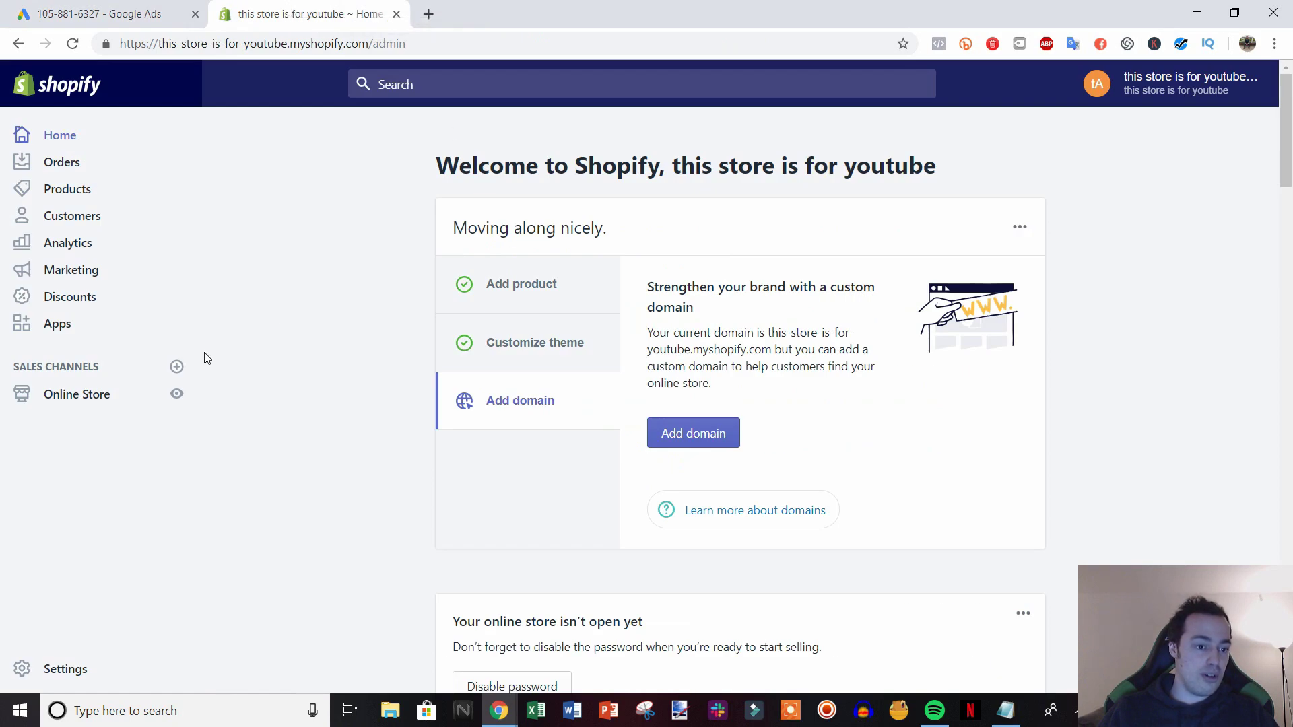
pyautogui.click(59, 668)
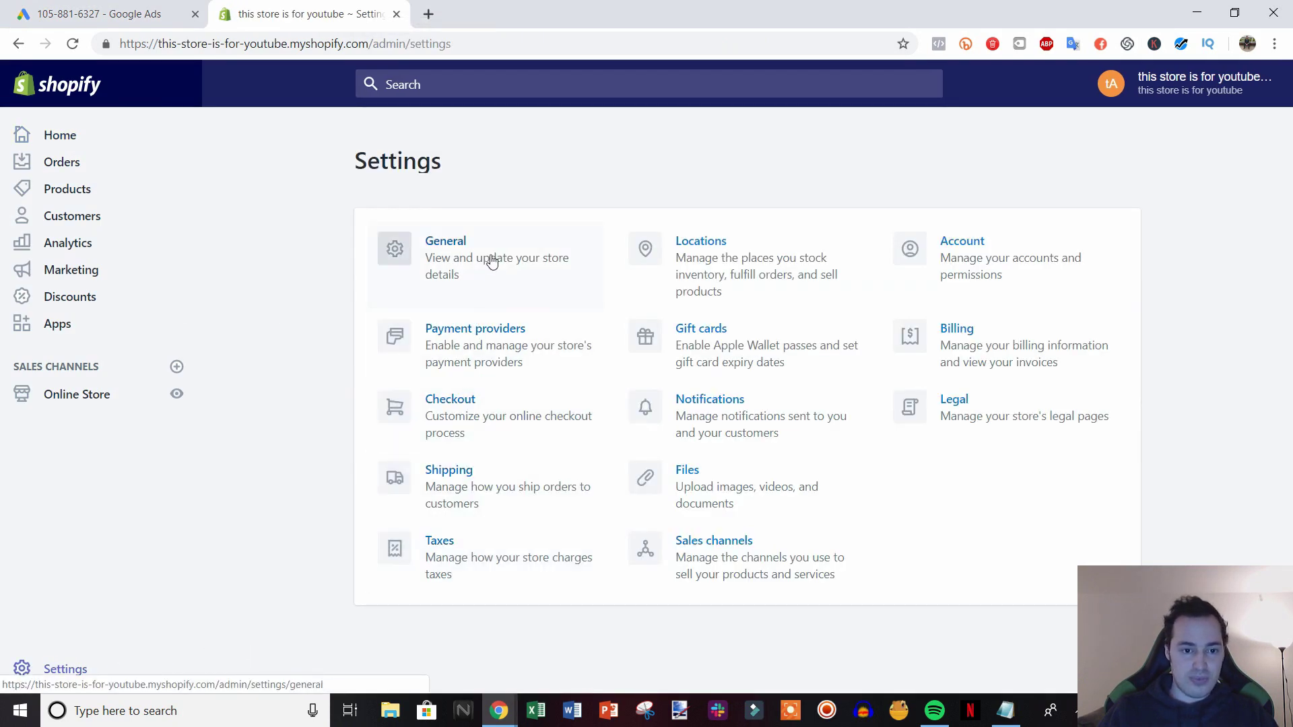
pyautogui.click(462, 401)
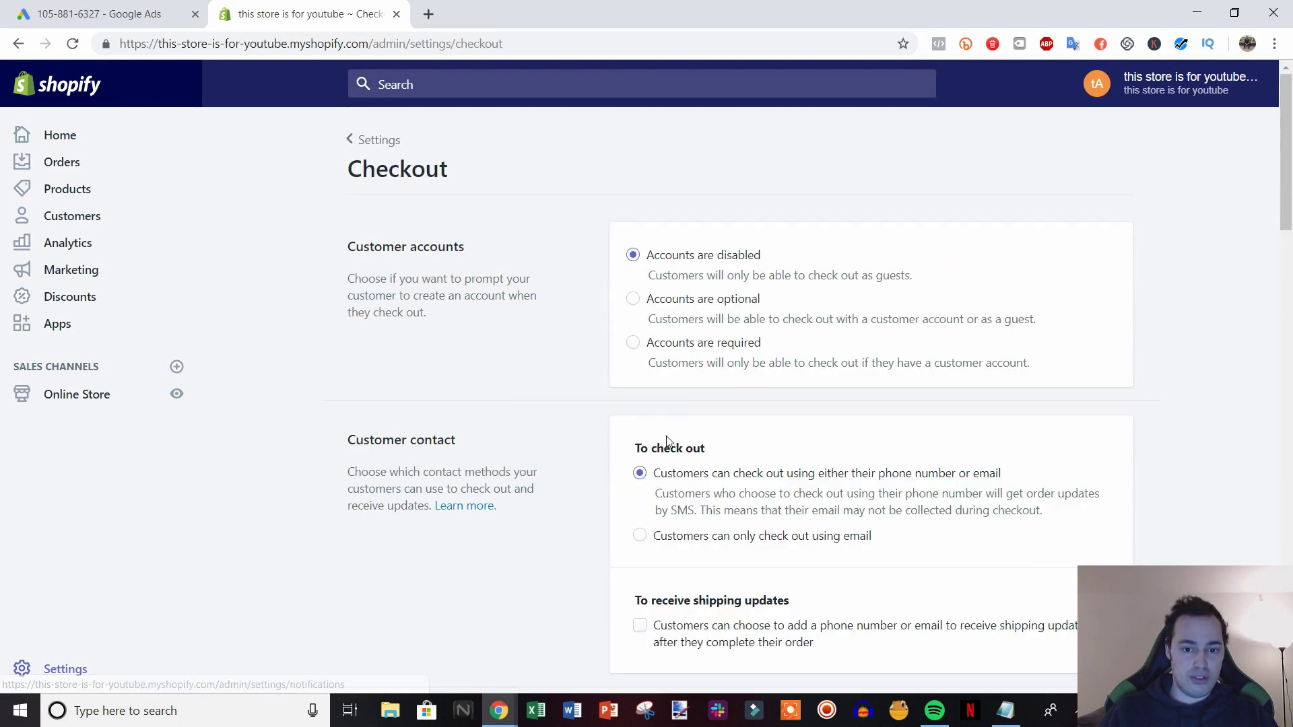
pyautogui.scroll(-8, 1059, 465)
pyautogui.scroll(-10, 1070, 438)
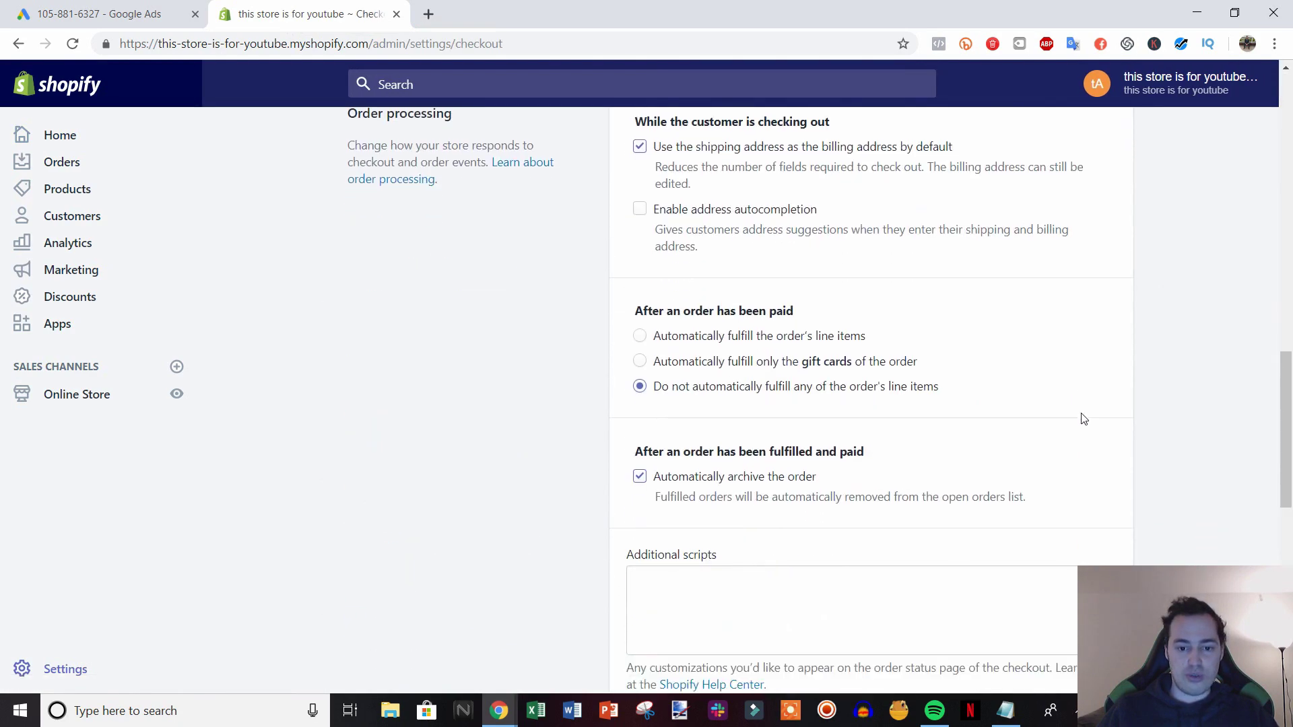
pyautogui.click(702, 460)
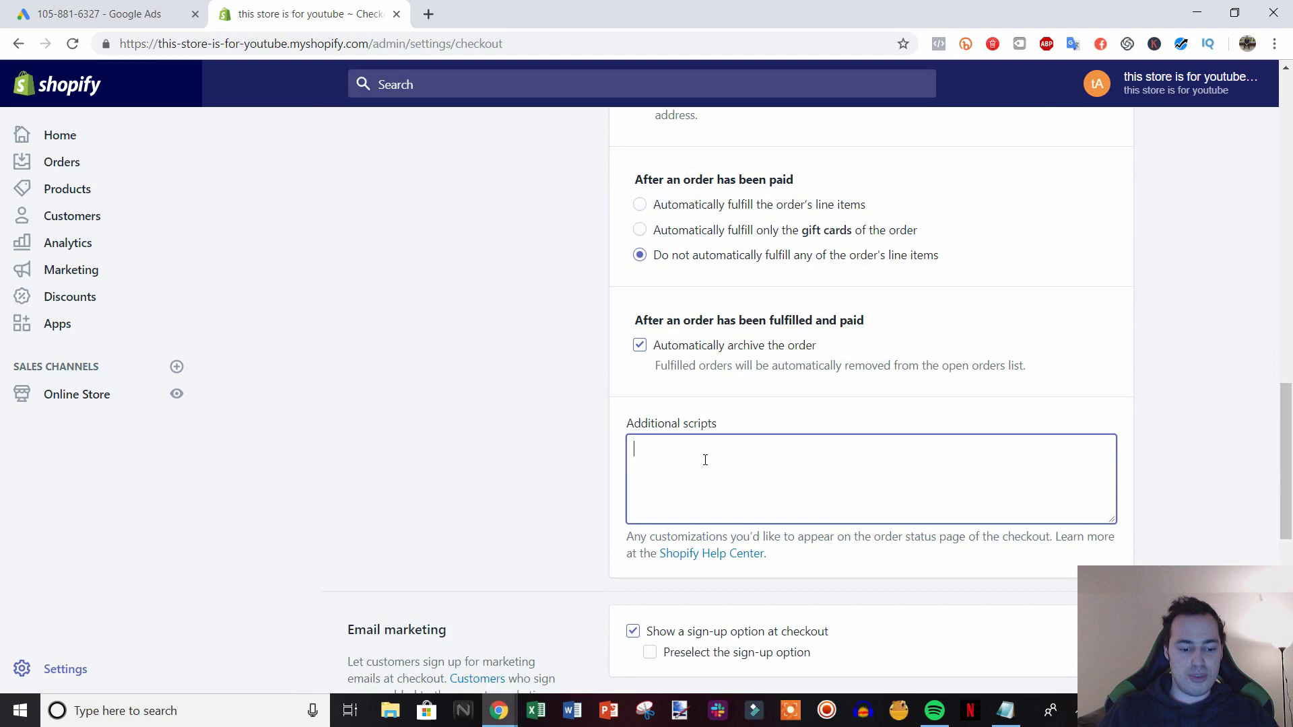
pyautogui.hotkey('ctrl', 'v')
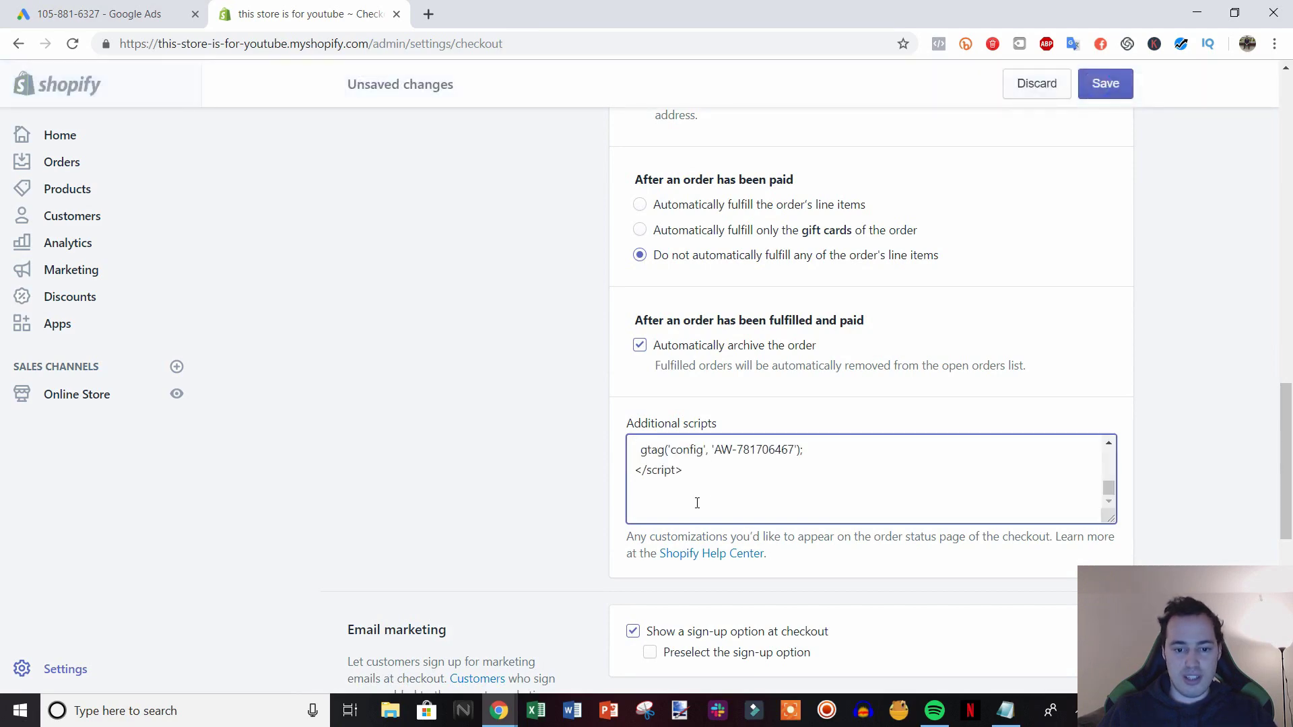
# Select the Demo Site - Purchase event snippet in Google Ads tag setup.
pyautogui.hotkey('ctrl', 'Tab')
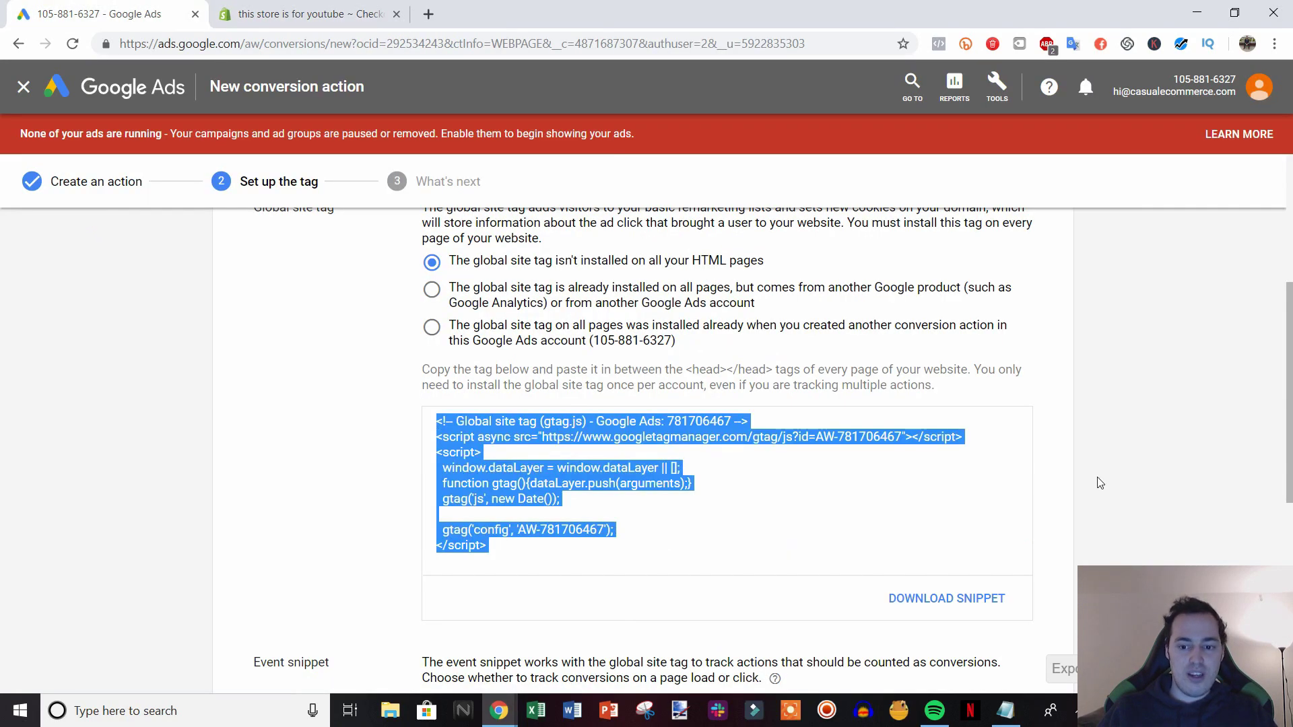
pyautogui.scroll(-5, 1137, 425)
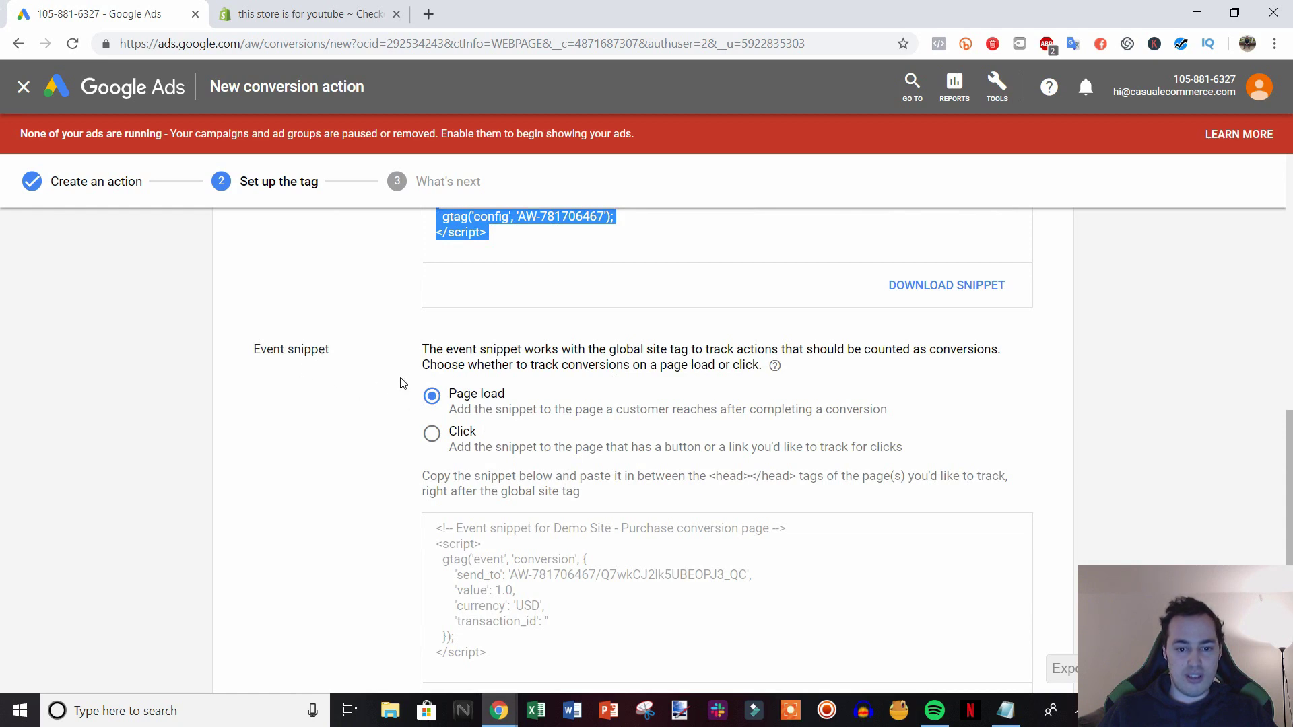
pyautogui.scroll(-2, 296, 349)
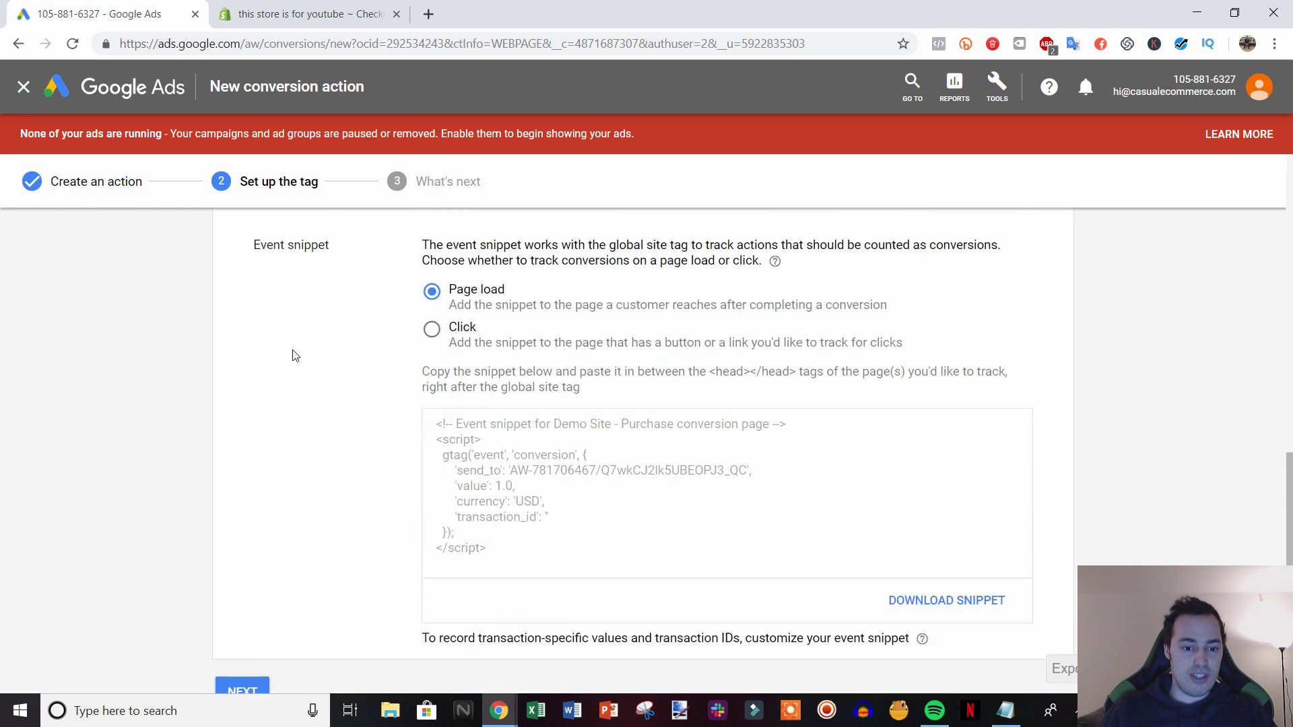
pyautogui.click(537, 479)
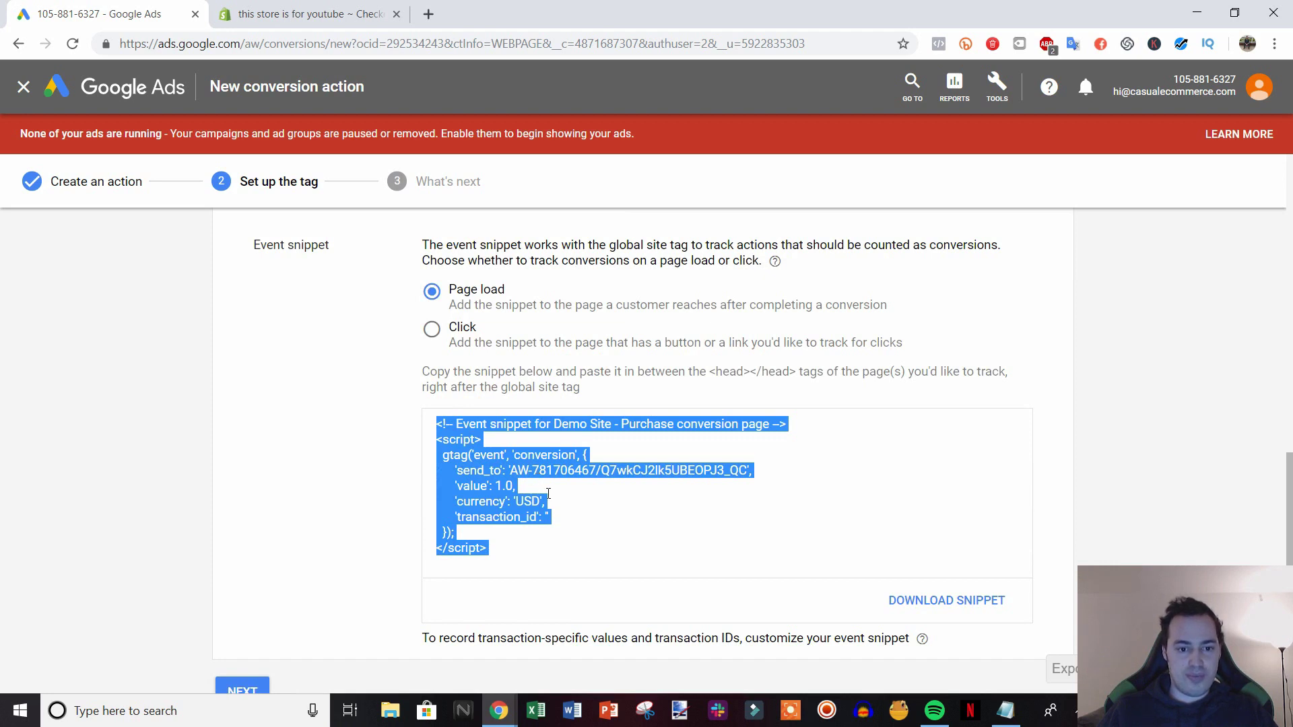
# Paste the event snippet into Shopify's Additional scripts below the global site tag.
pyautogui.click(293, 19)
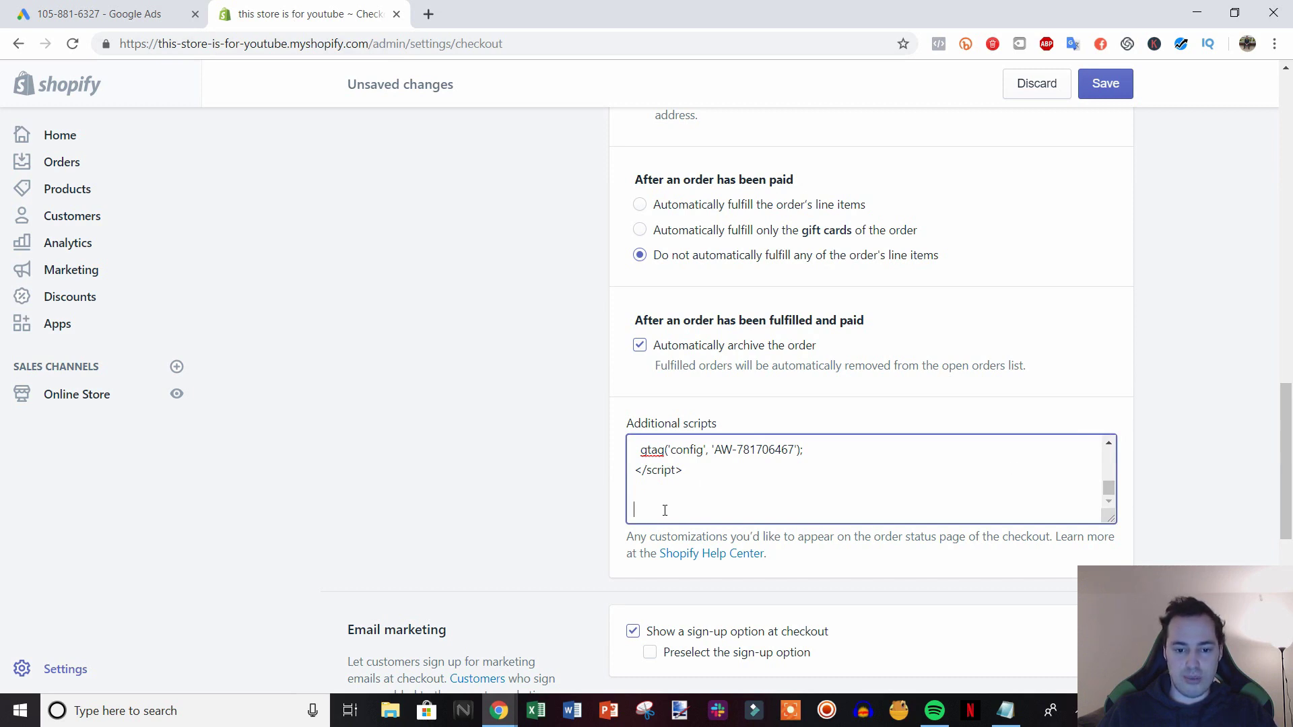
pyautogui.hotkey('ctrl', 'v')
pyautogui.click(1110, 443)
pyautogui.click(1111, 443)
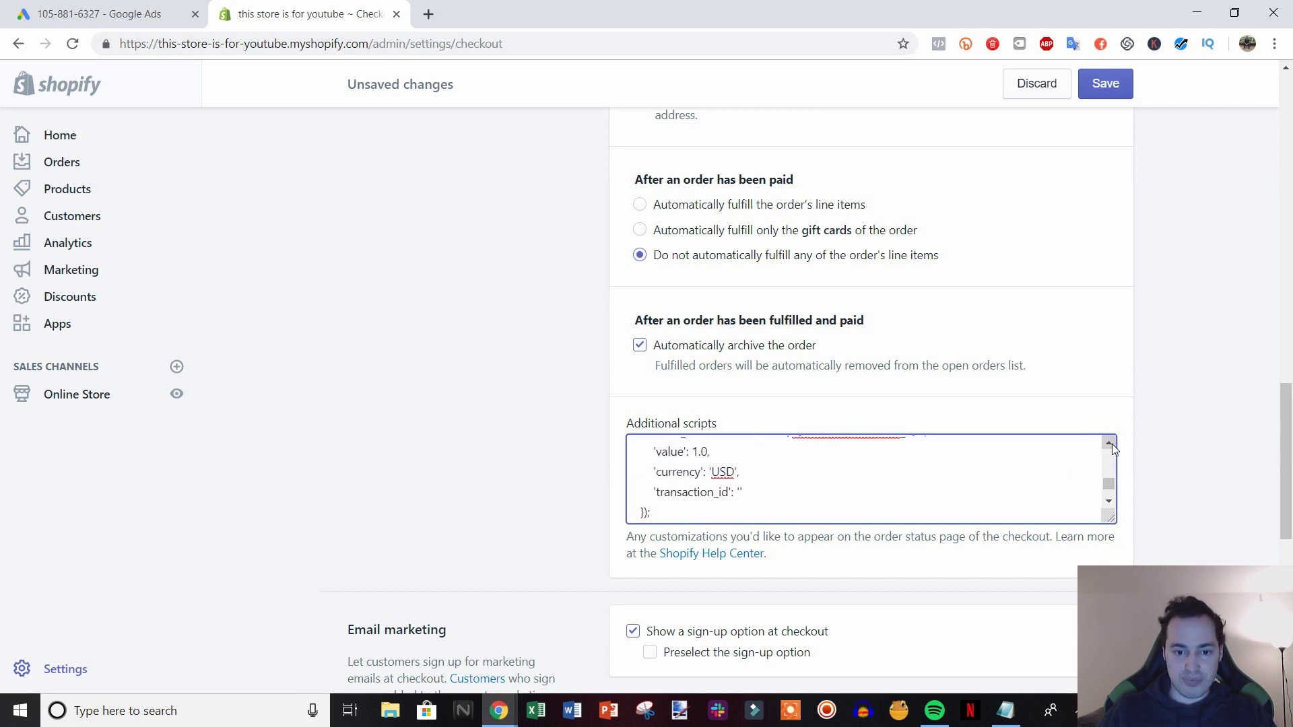
pyautogui.click(1111, 443)
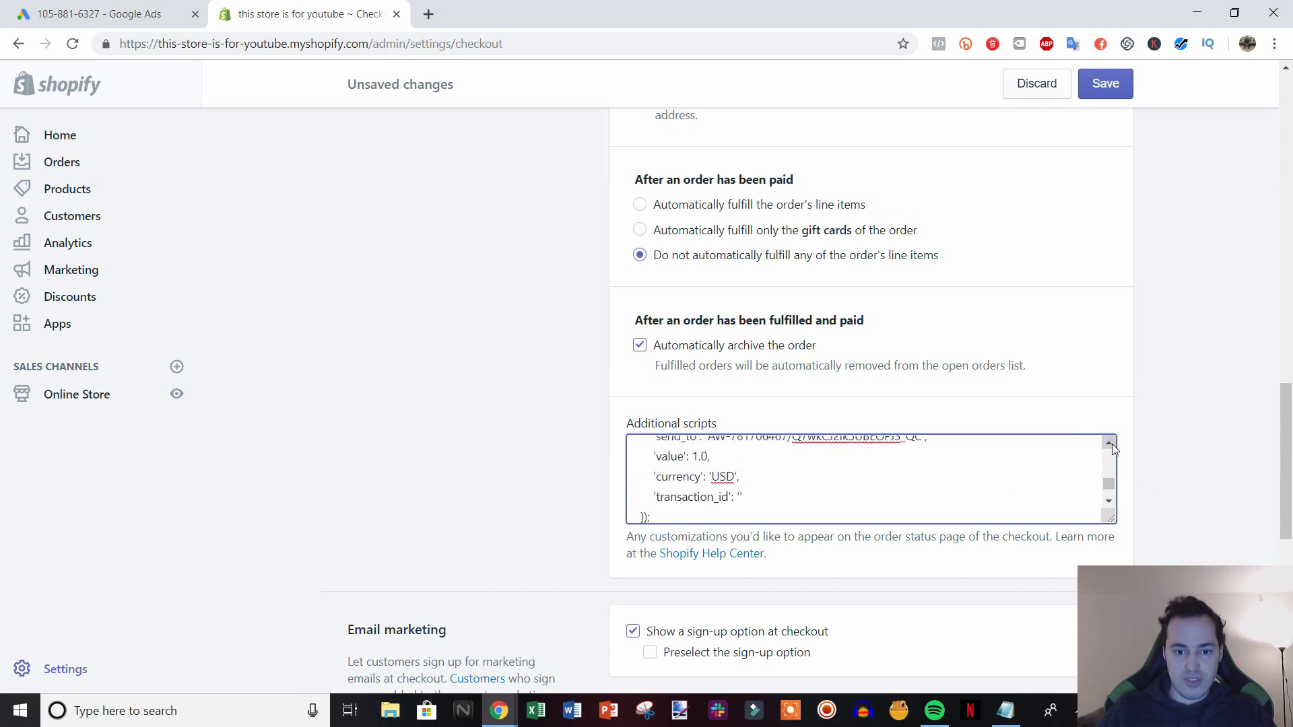
pyautogui.click(107, 14)
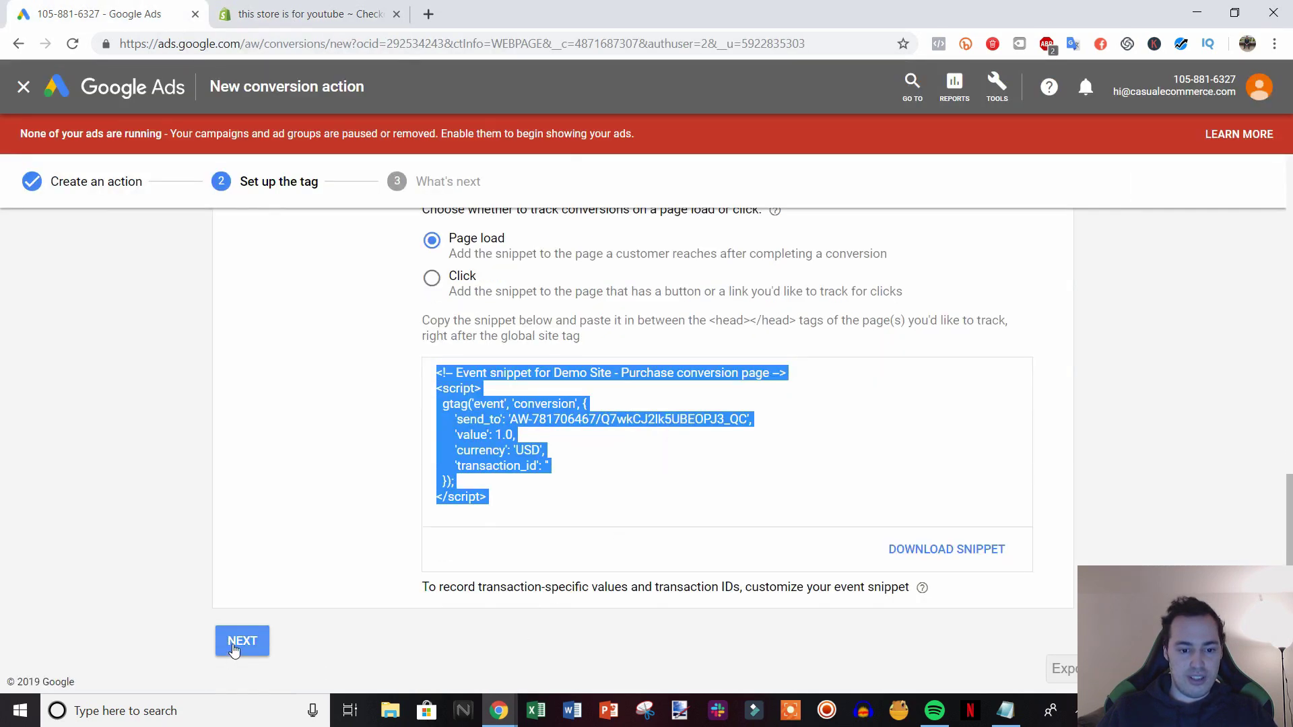
# Finish the conversion wizard with Next and Done, then scroll to the gtag event line in Additional scripts.
pyautogui.click(236, 643)
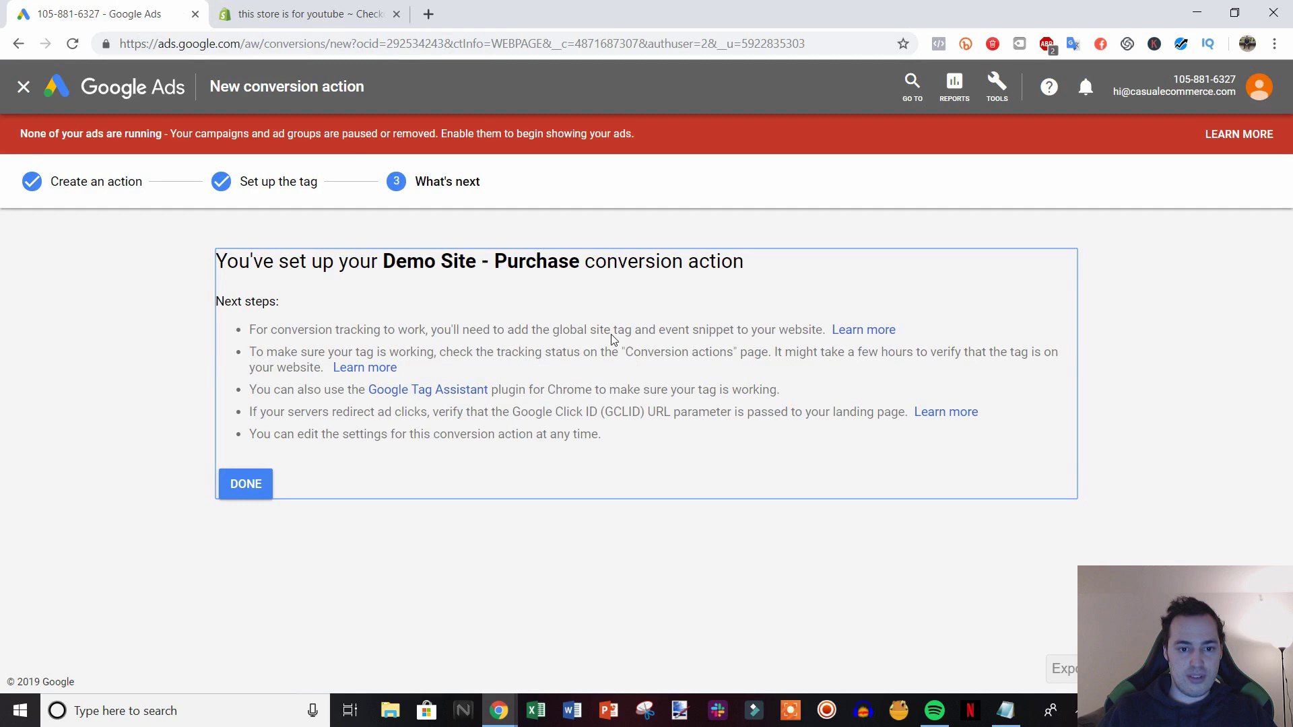
pyautogui.click(259, 484)
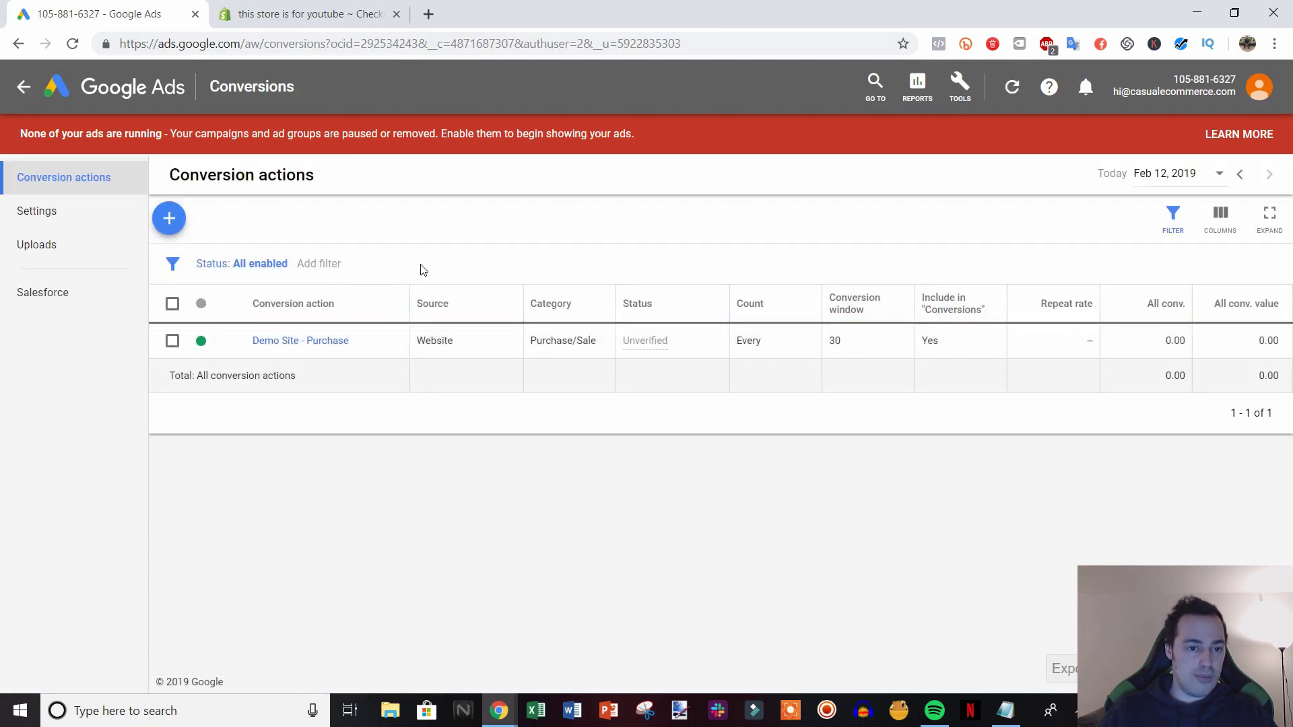
pyautogui.click(307, 25)
pyautogui.click(941, 447)
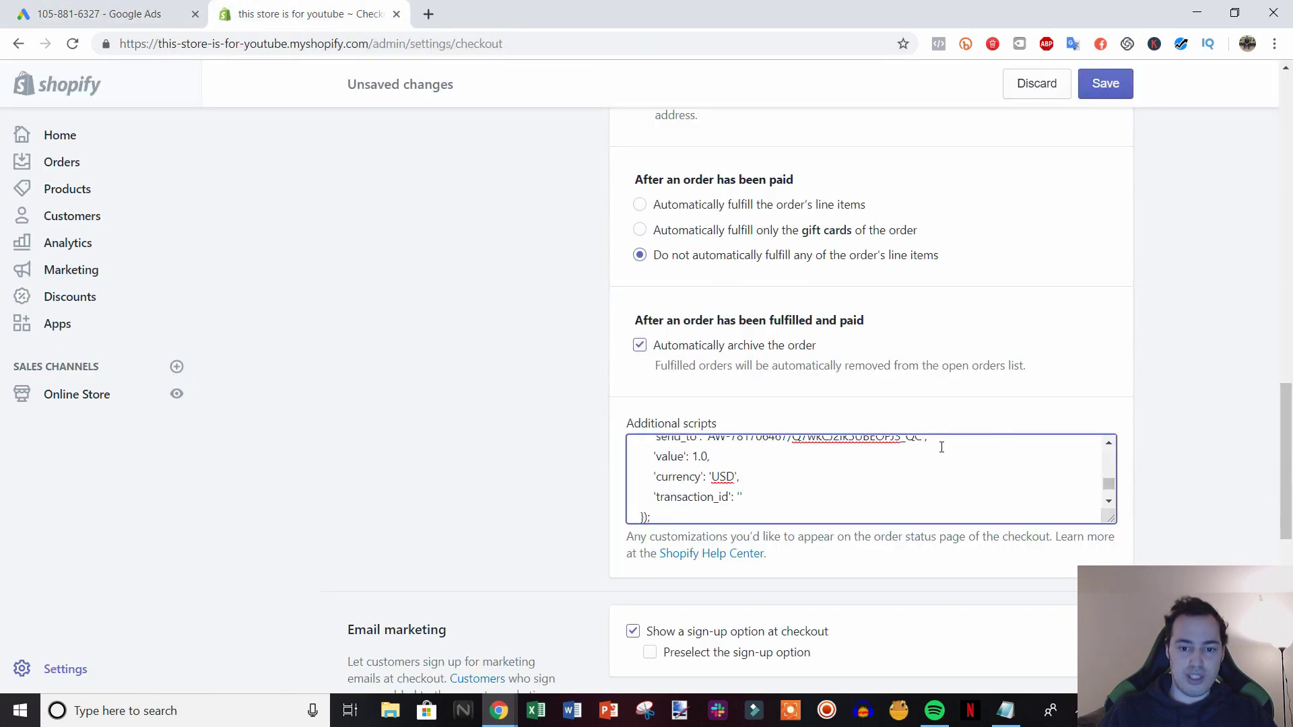
pyautogui.click(1109, 443)
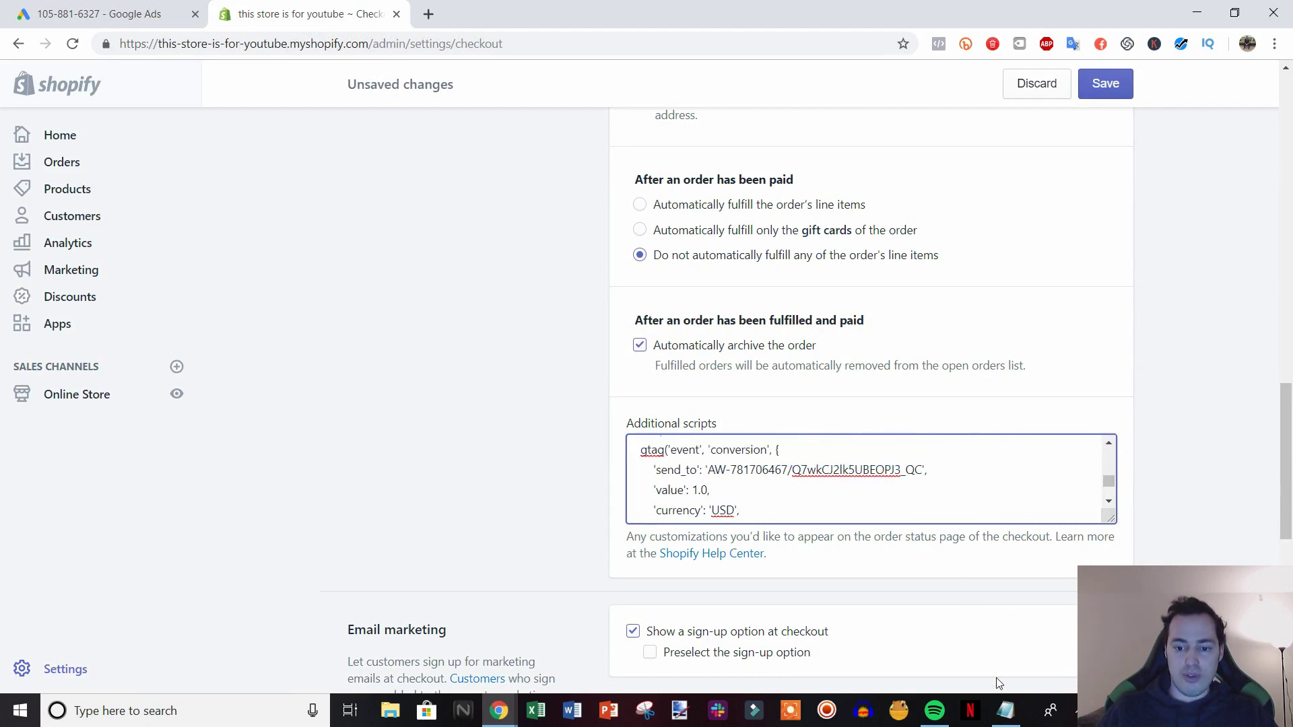
# Replace 'value': 1.0 with {{ checkout.total_price | money_without_currency }} copied from Notepad.
pyautogui.click(1005, 711)
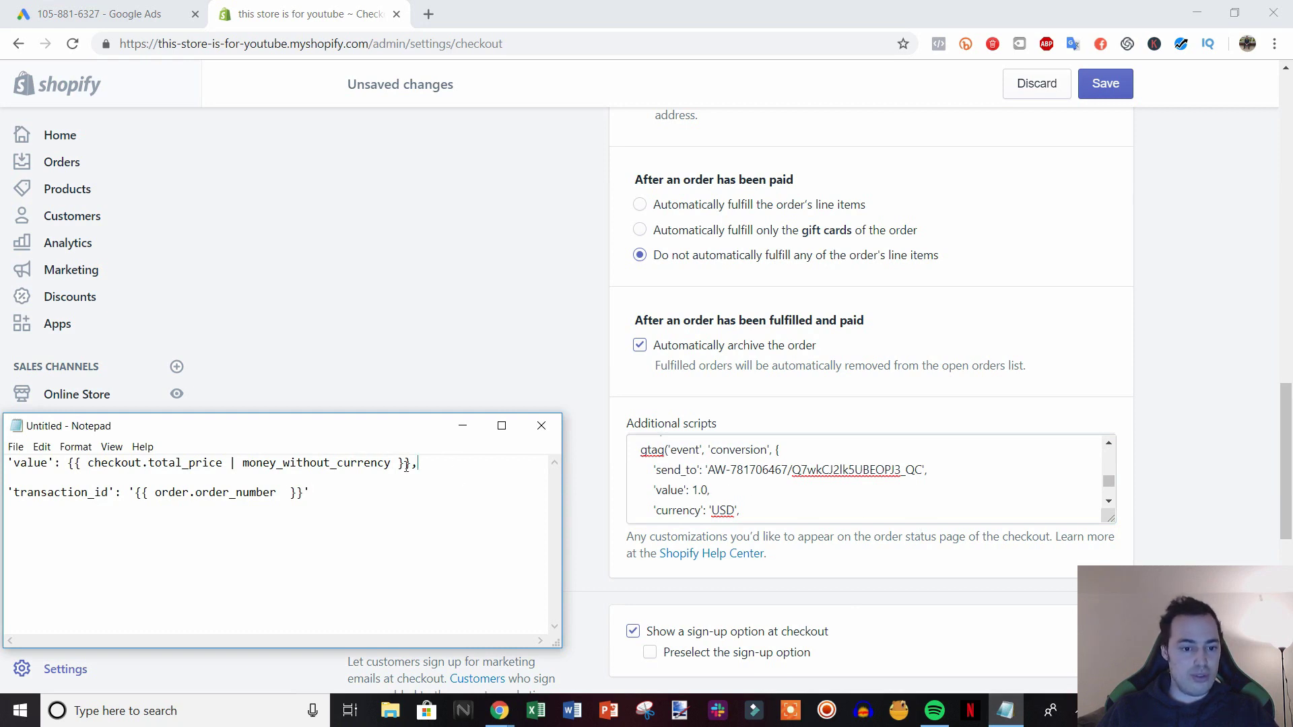
pyautogui.moveTo(417, 463); pyautogui.dragTo(8, 463)
pyautogui.hotkey('ctrl', 'c')
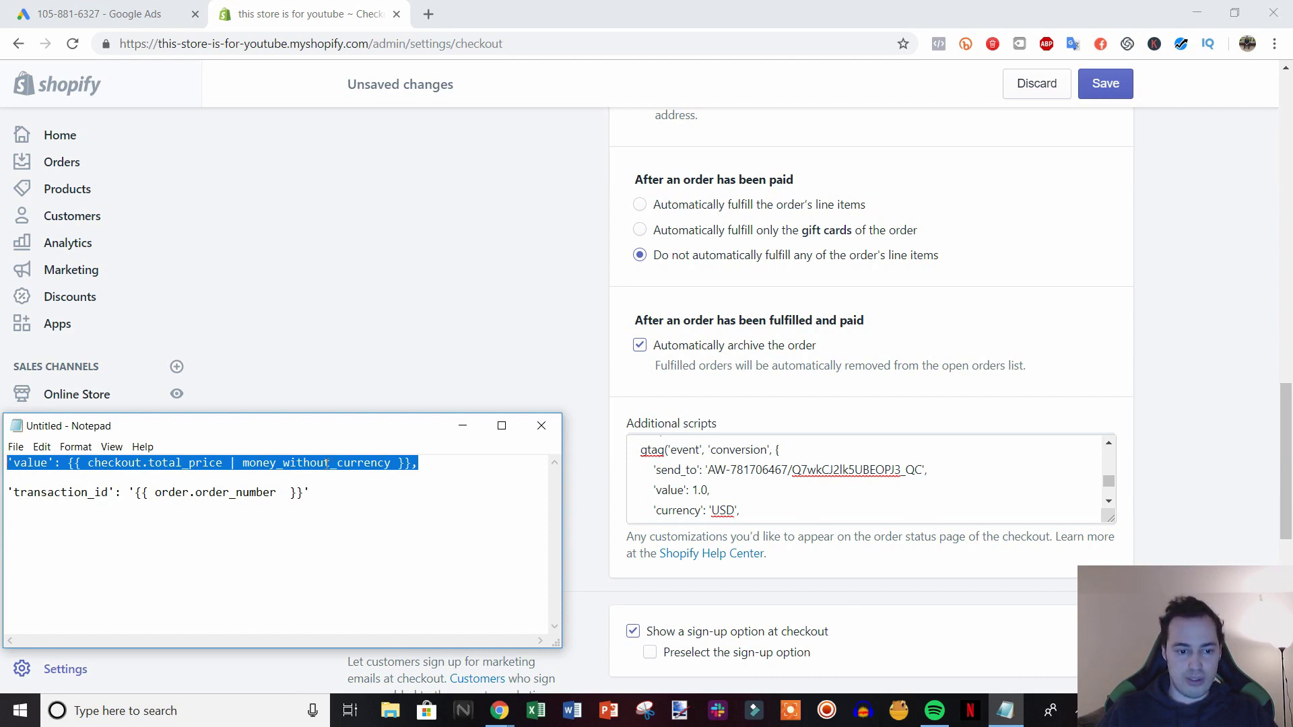
pyautogui.click(462, 425)
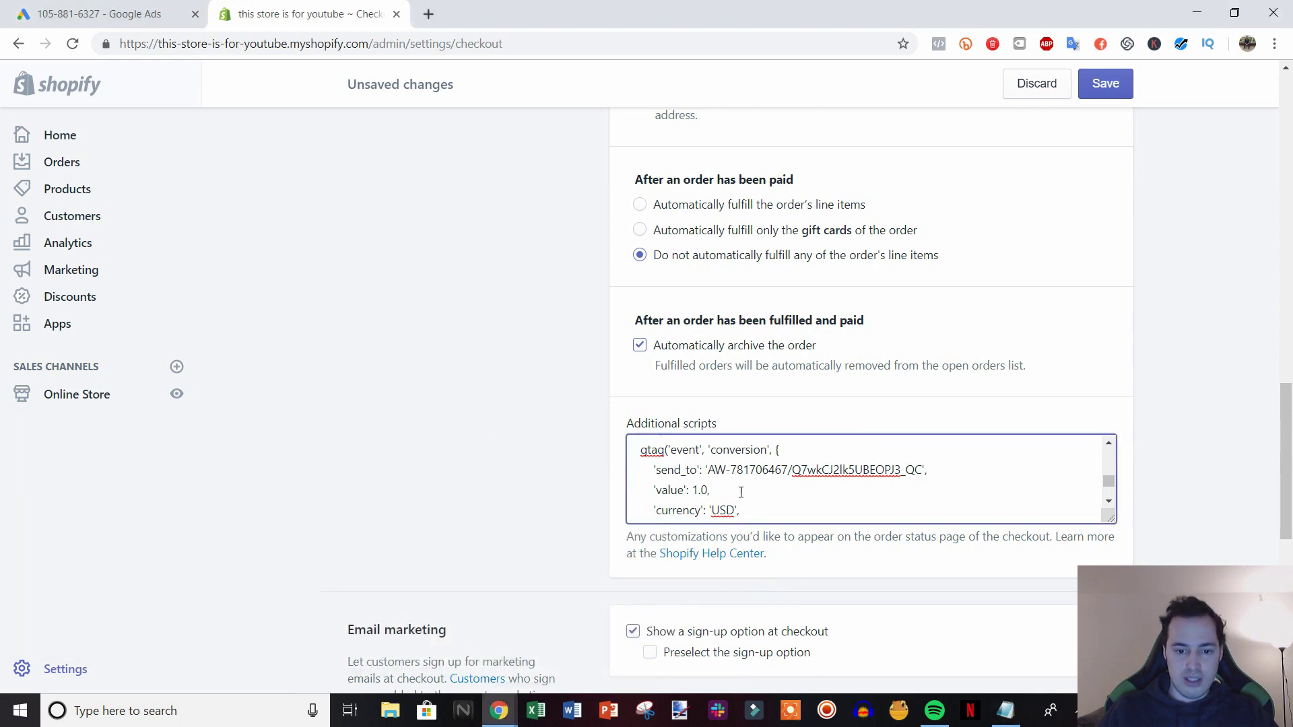
pyautogui.moveTo(707, 490); pyautogui.dragTo(655, 494)
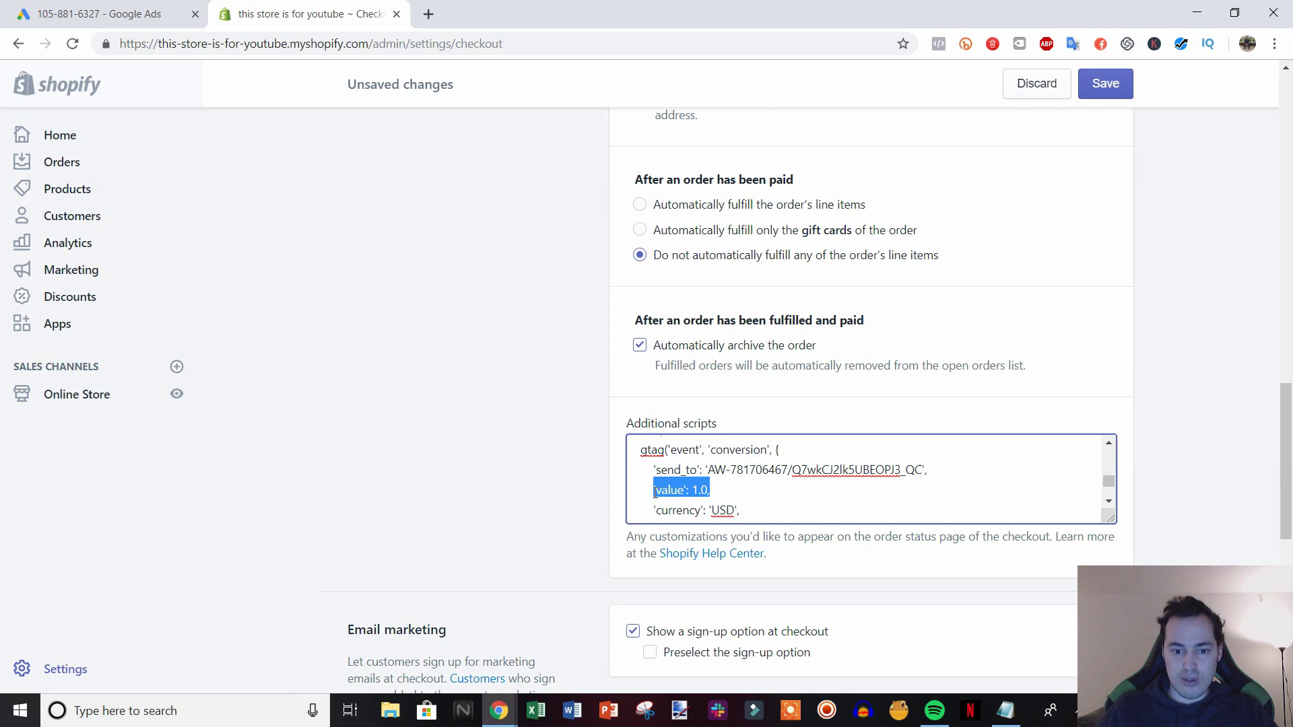
pyautogui.hotkey('ctrl', 'v')
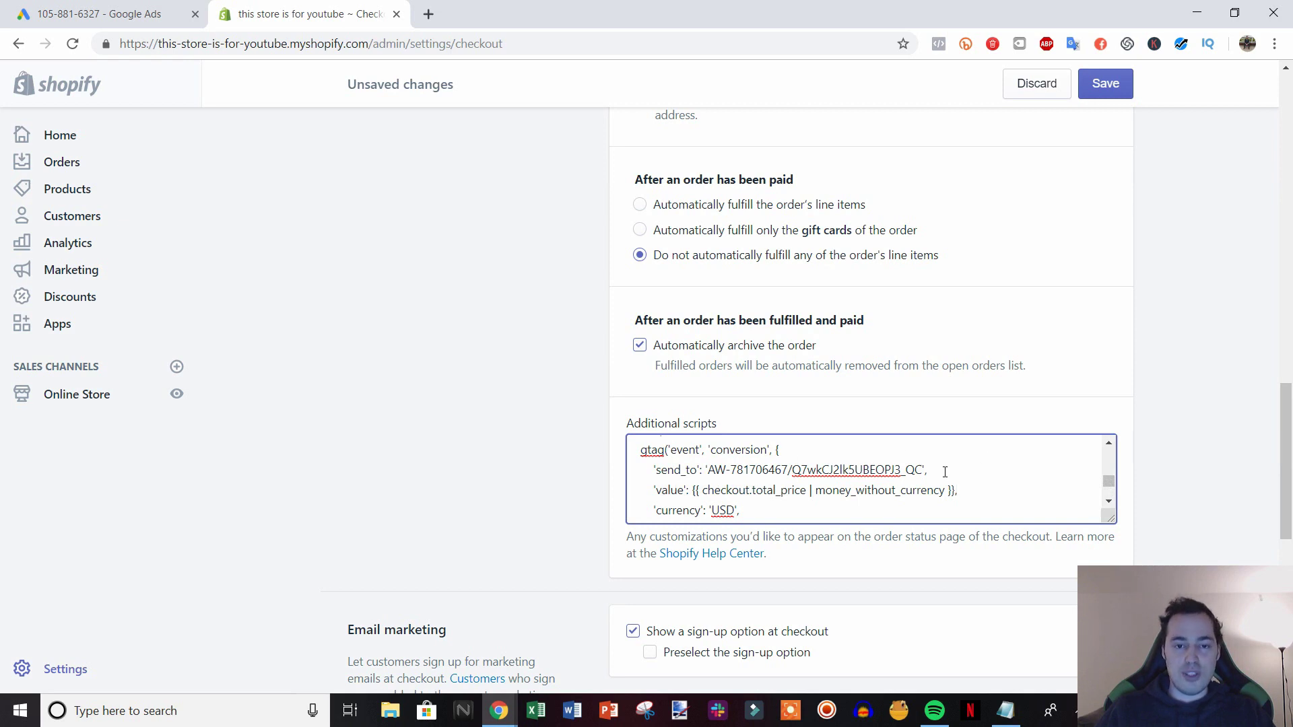
# Replace the empty transaction_id with '{{ order.order_number }}' copied from Notepad.
pyautogui.click(1110, 501)
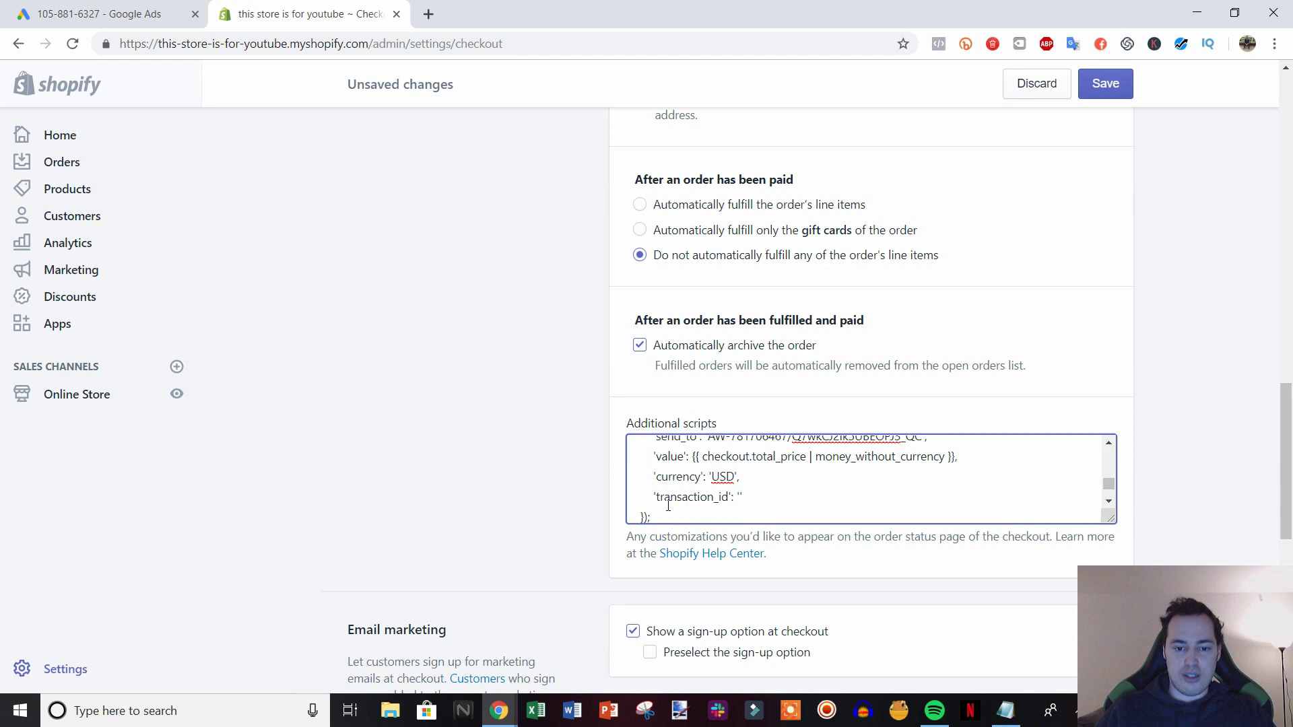
pyautogui.moveTo(659, 497); pyautogui.dragTo(719, 499)
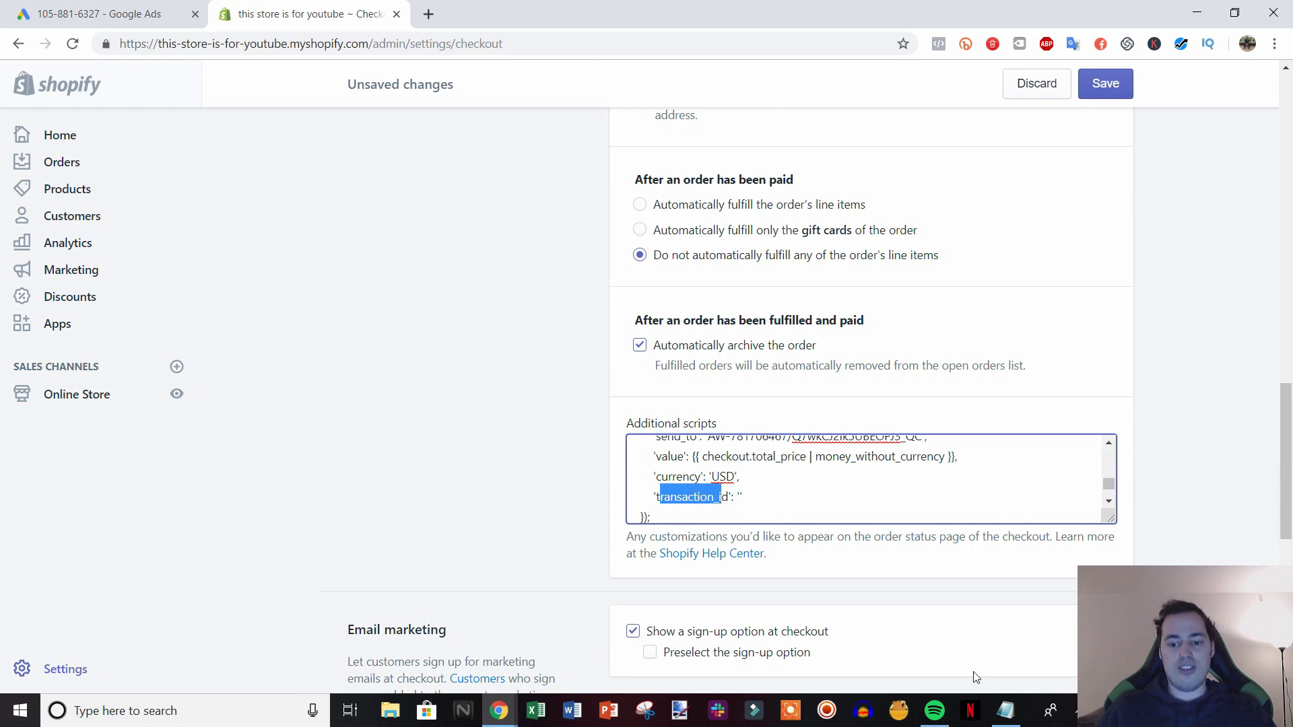
pyautogui.click(1005, 710)
pyautogui.click(313, 493)
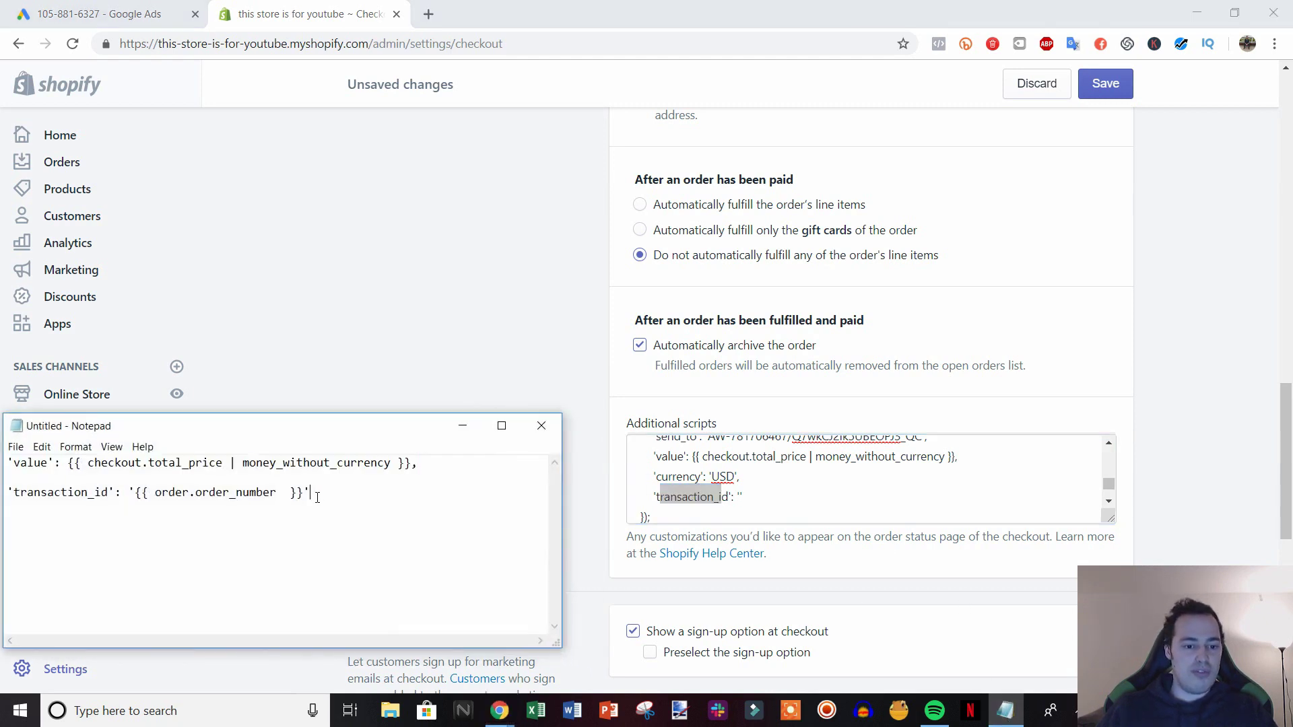
pyautogui.moveTo(341, 495); pyautogui.dragTo(8, 499)
pyautogui.hotkey('ctrl', 'c')
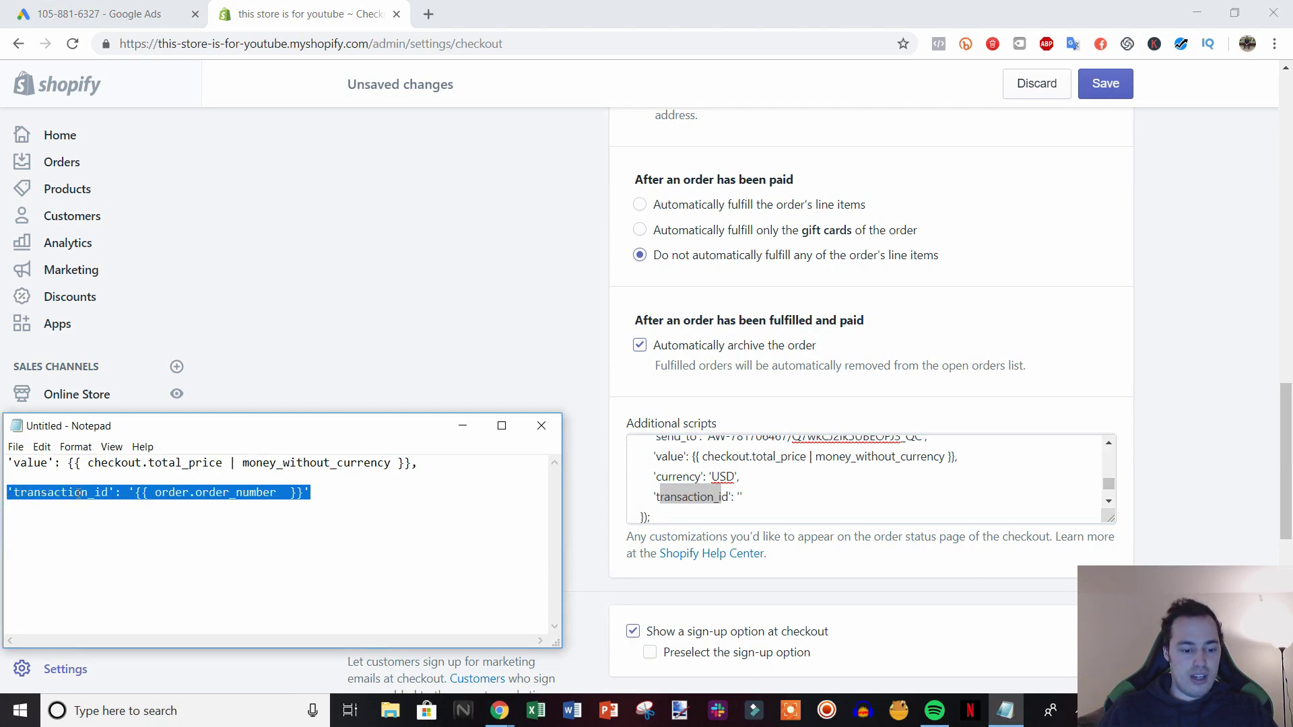
pyautogui.click(462, 425)
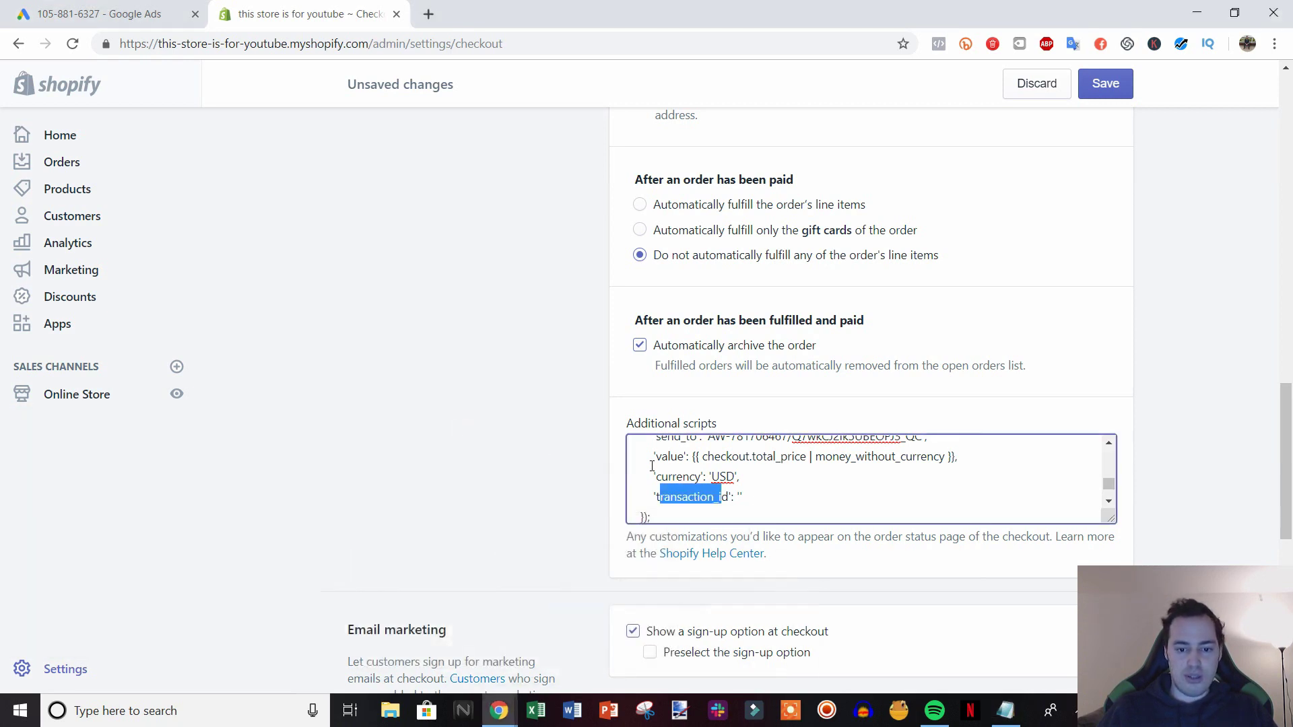
pyautogui.moveTo(742, 498); pyautogui.dragTo(652, 498)
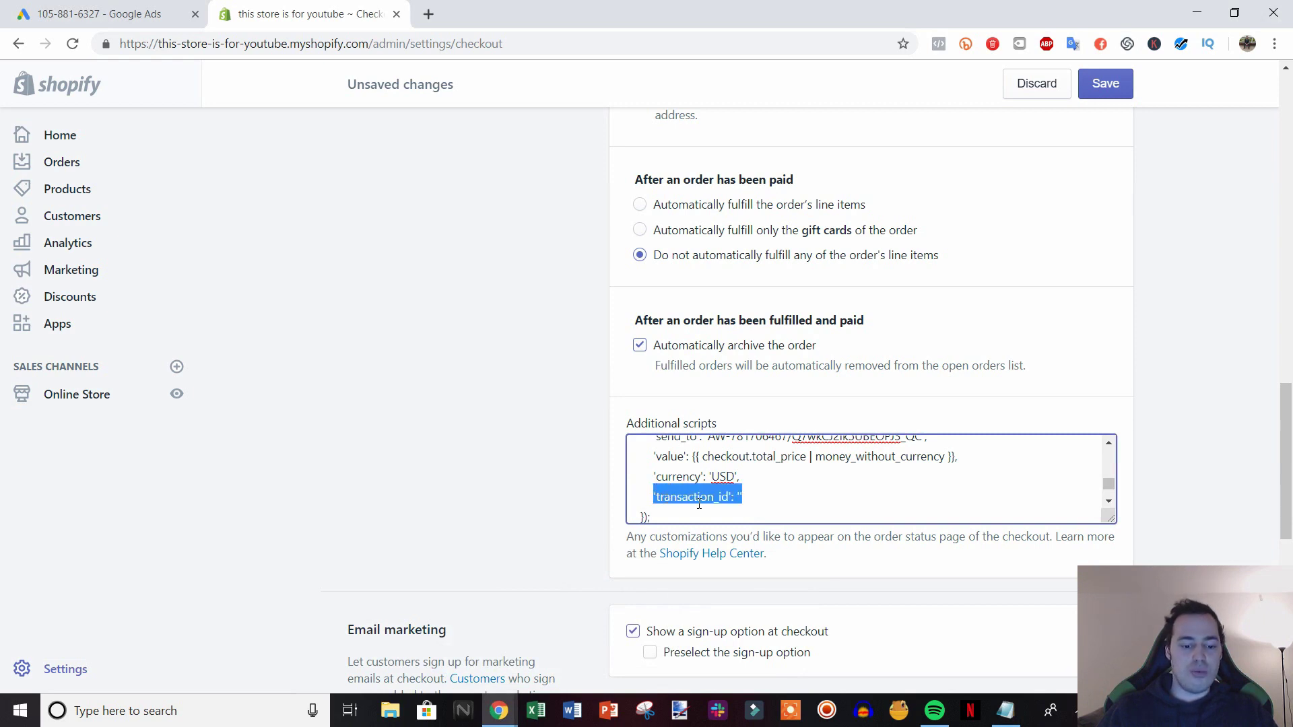
pyautogui.hotkey('ctrl', 'v')
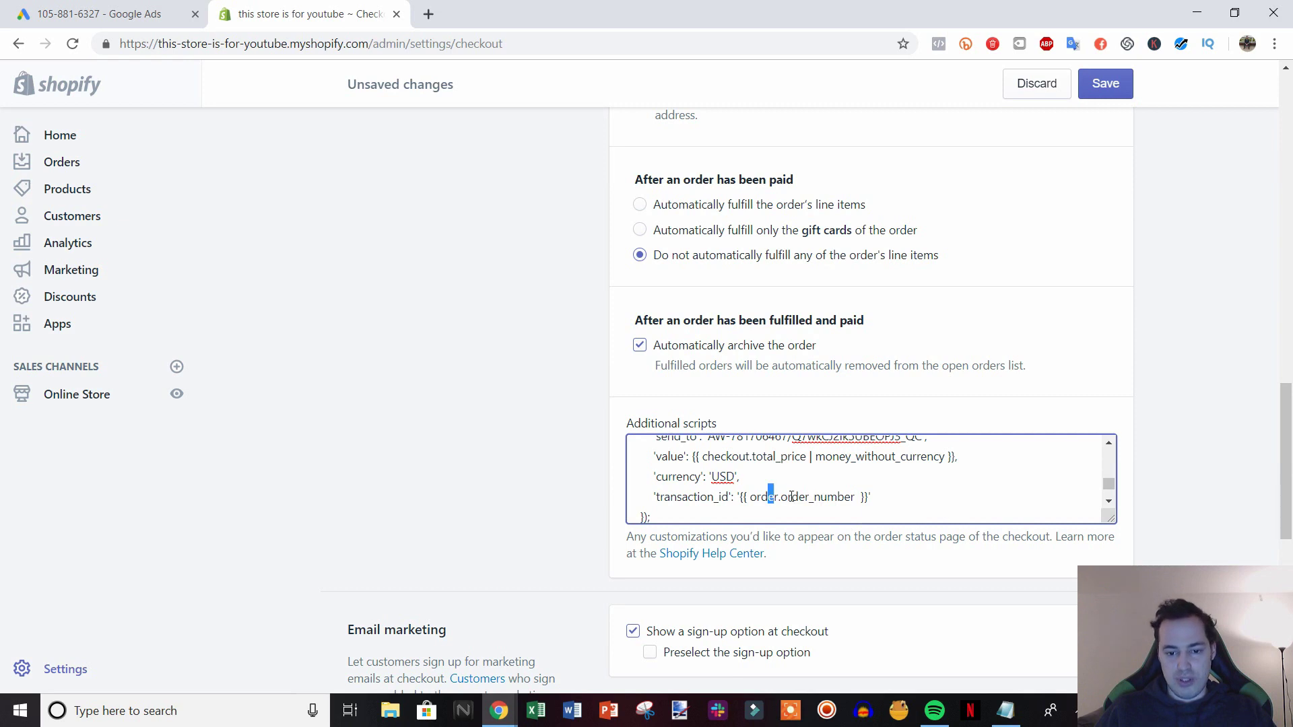
pyautogui.moveTo(771, 498); pyautogui.dragTo(825, 498)
pyautogui.click(825, 498)
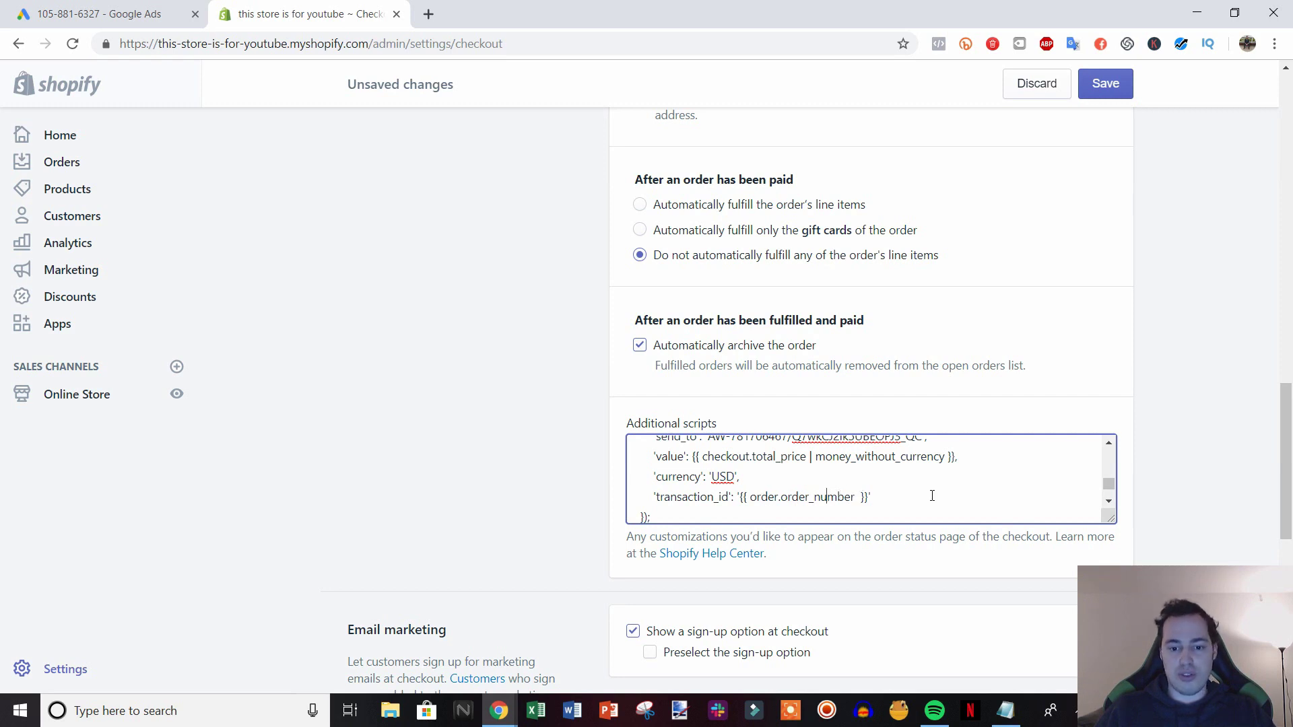
# Review the currency and transaction_id lines, then save the Shopify checkout settings.
pyautogui.moveTo(964, 458); pyautogui.dragTo(697, 480)
pyautogui.scroll(-2, 974, 483)
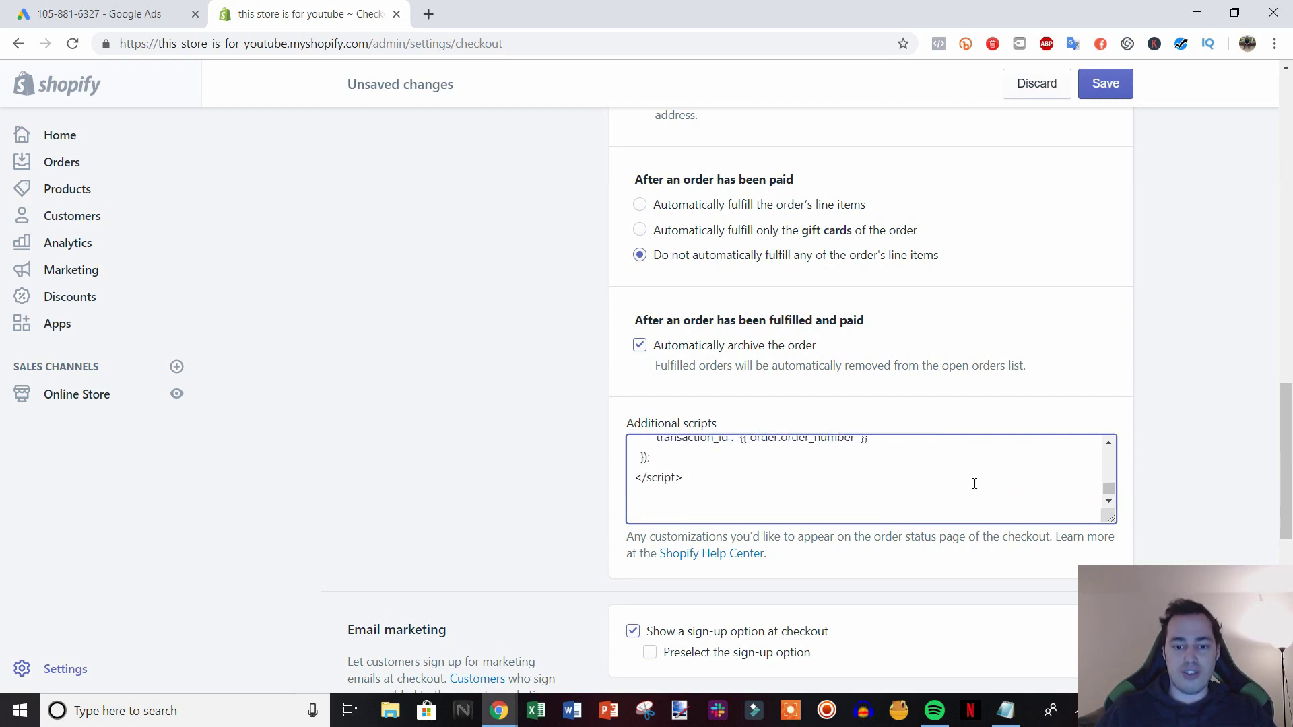
pyautogui.click(1109, 443)
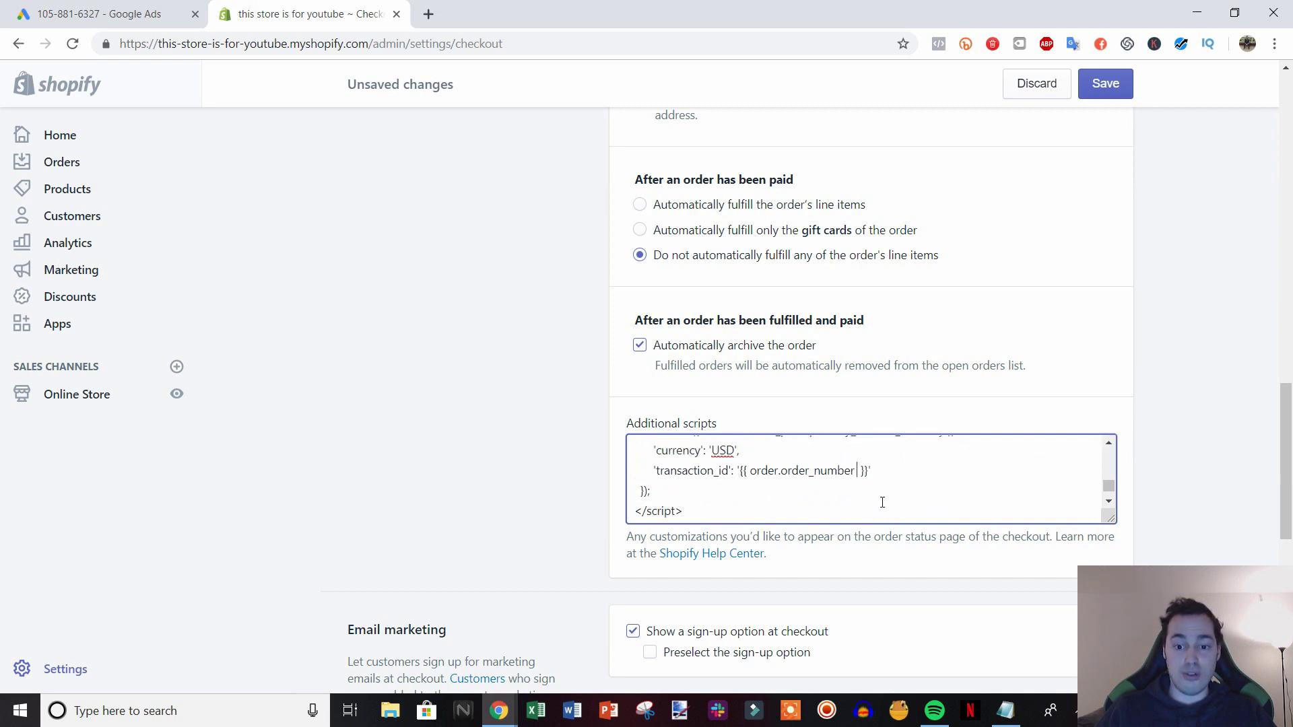
pyautogui.scroll(1, 859, 469)
pyautogui.click(1109, 92)
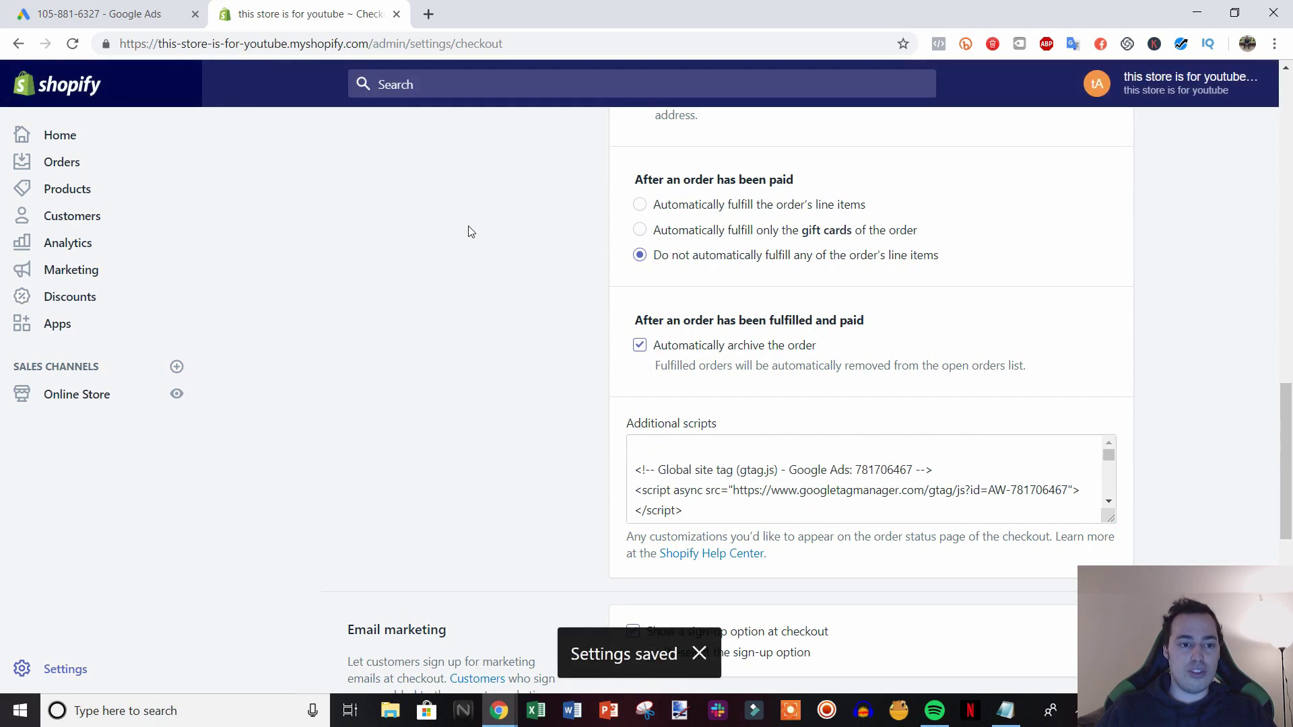
# Check the Google Ads conversion actions list, where Demo Site - Purchase shows Unverified.
pyautogui.click(111, 12)
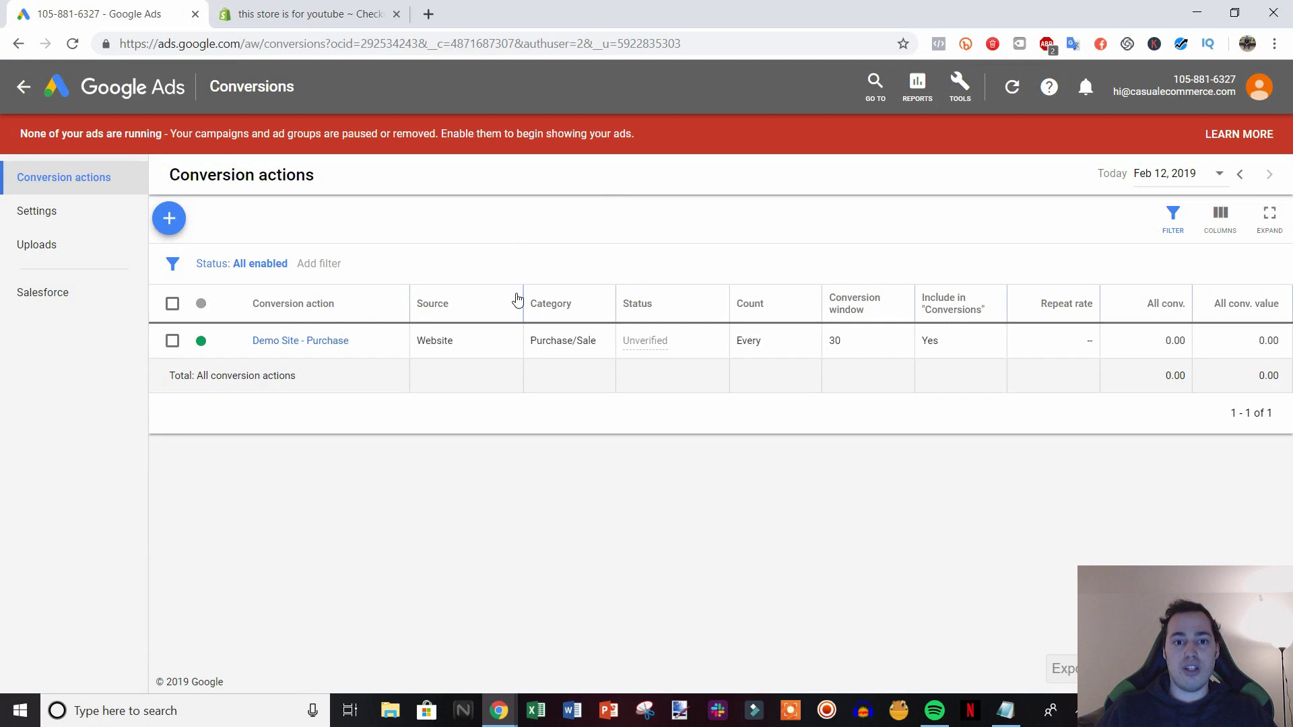
pyautogui.click(283, 13)
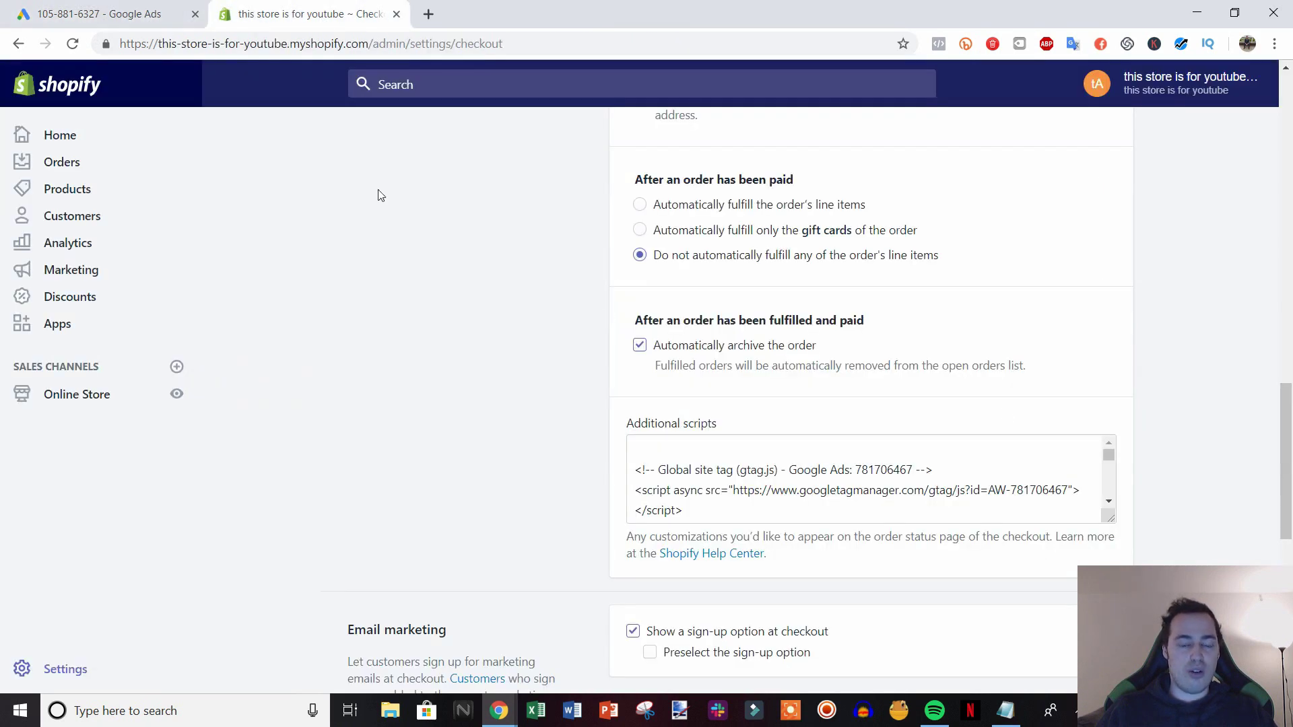
pyautogui.click(118, 8)
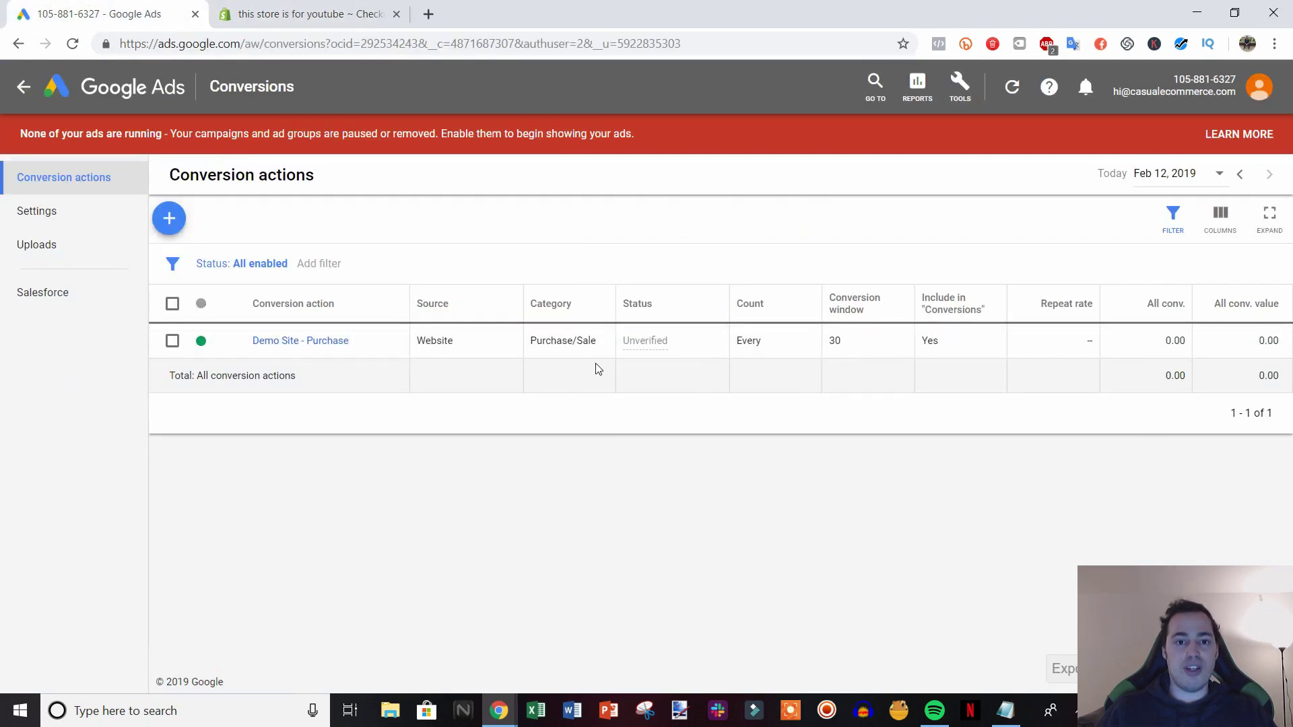